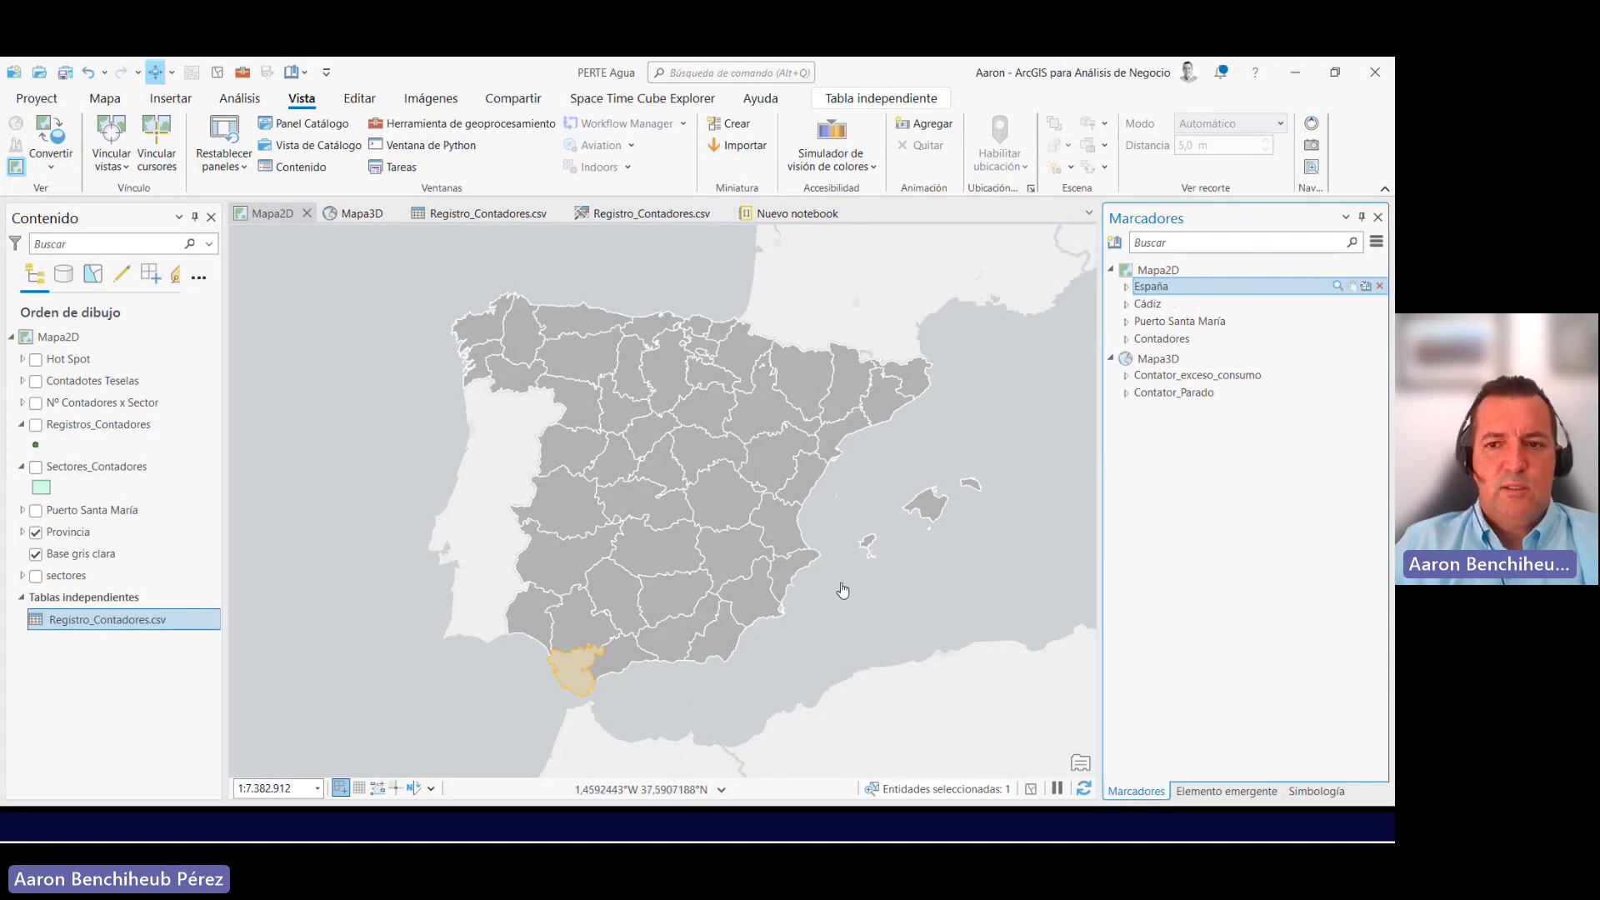
Step: Zoom the 2D map to the Cádiz bookmark and show the Puerto Santa María layer instead of the Provincia layer
{"action": "left_click", "coordinate": [1158, 307]}
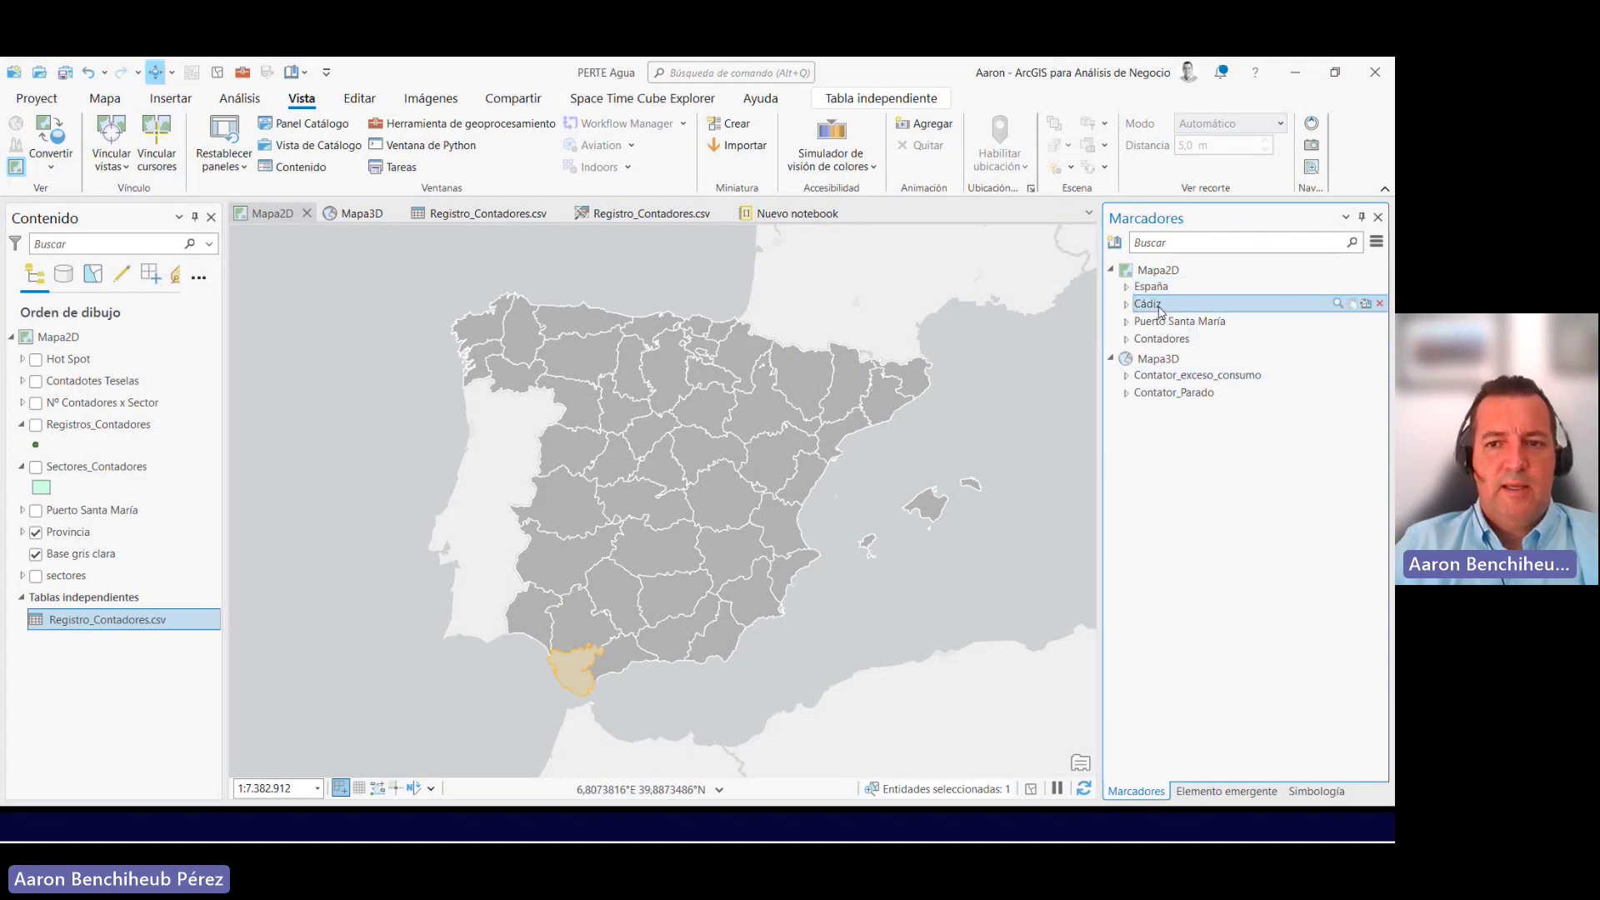
{"action": "left_click", "coordinate": [58, 531]}
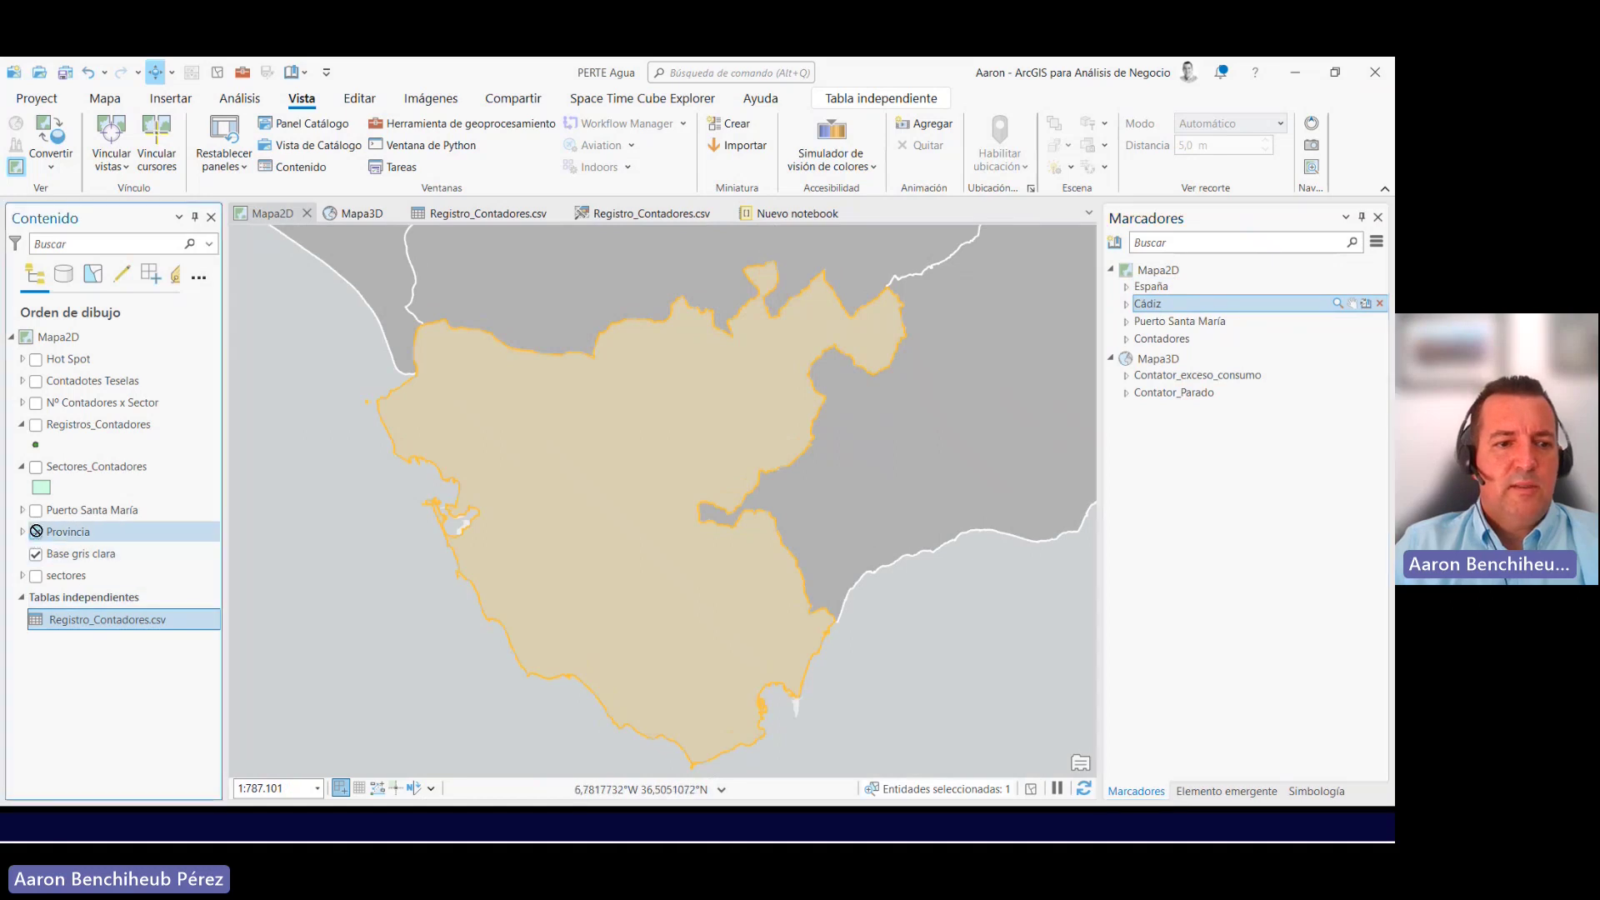
{"action": "left_click", "coordinate": [36, 510]}
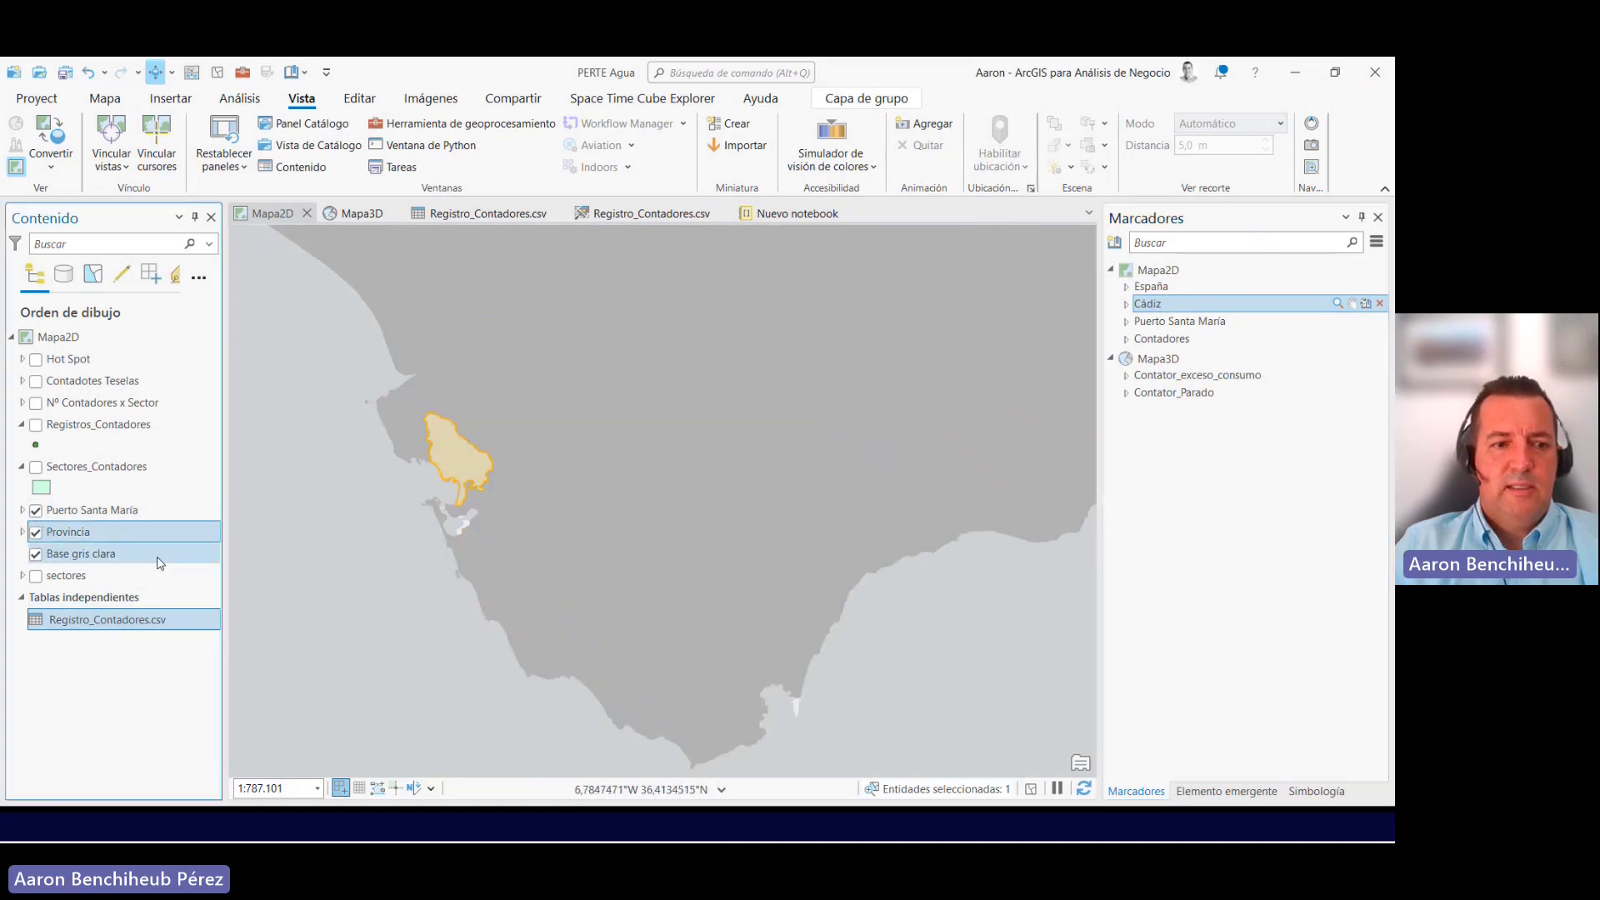
{"action": "left_click", "coordinate": [36, 532]}
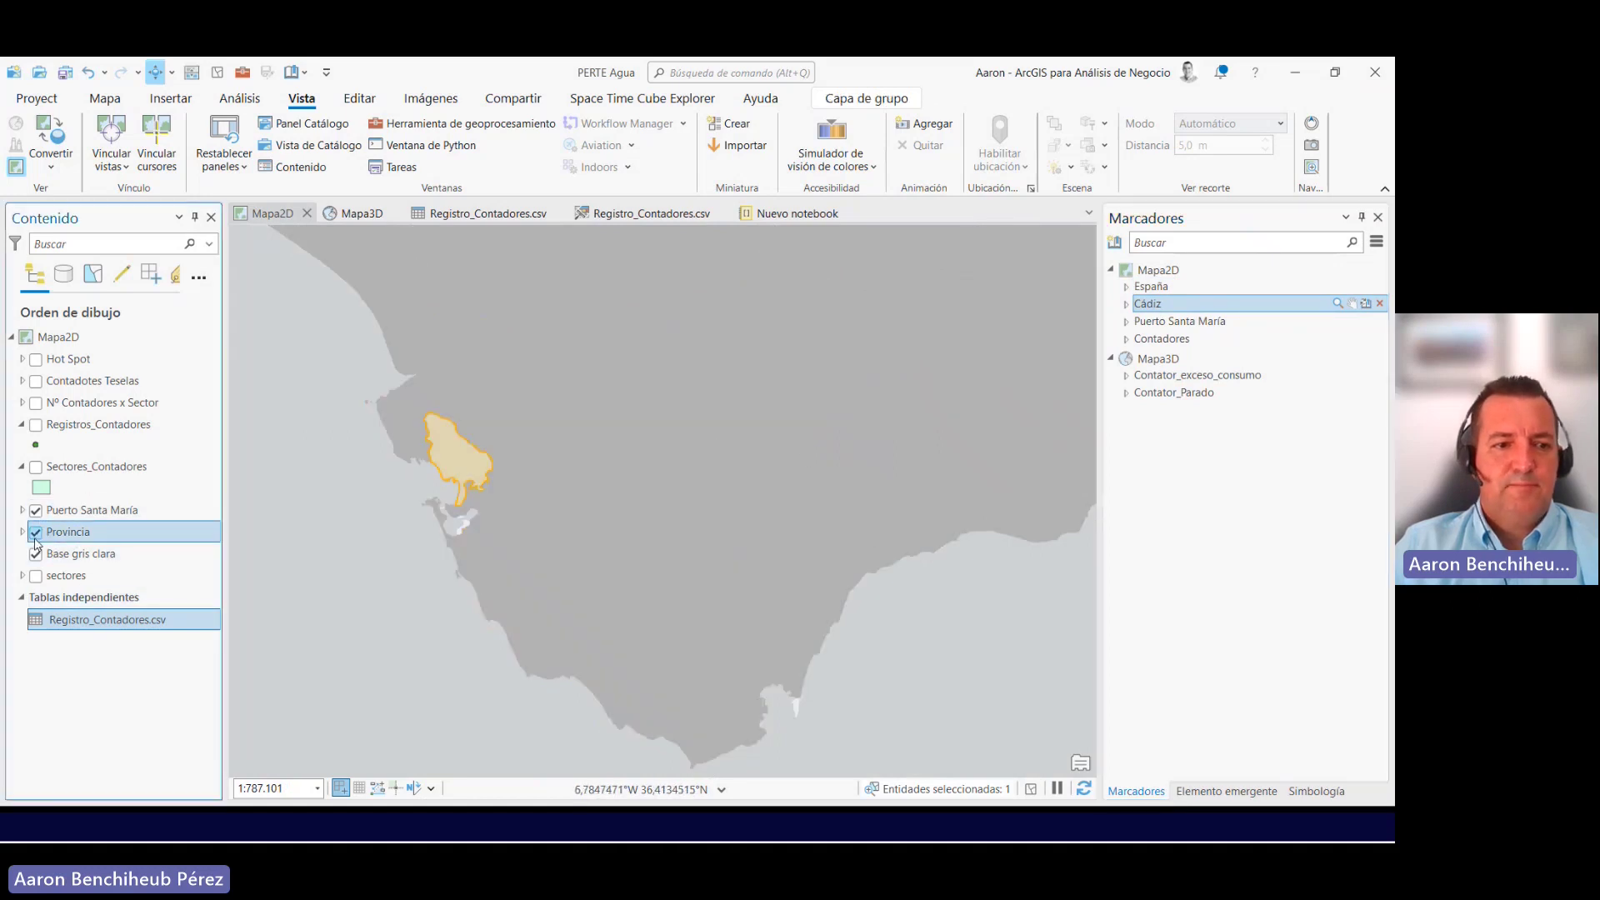
Step: Zoom to the Puerto Santa María bookmark and turn on the Sectores_Contadores layer
{"action": "left_click", "coordinate": [1155, 323]}
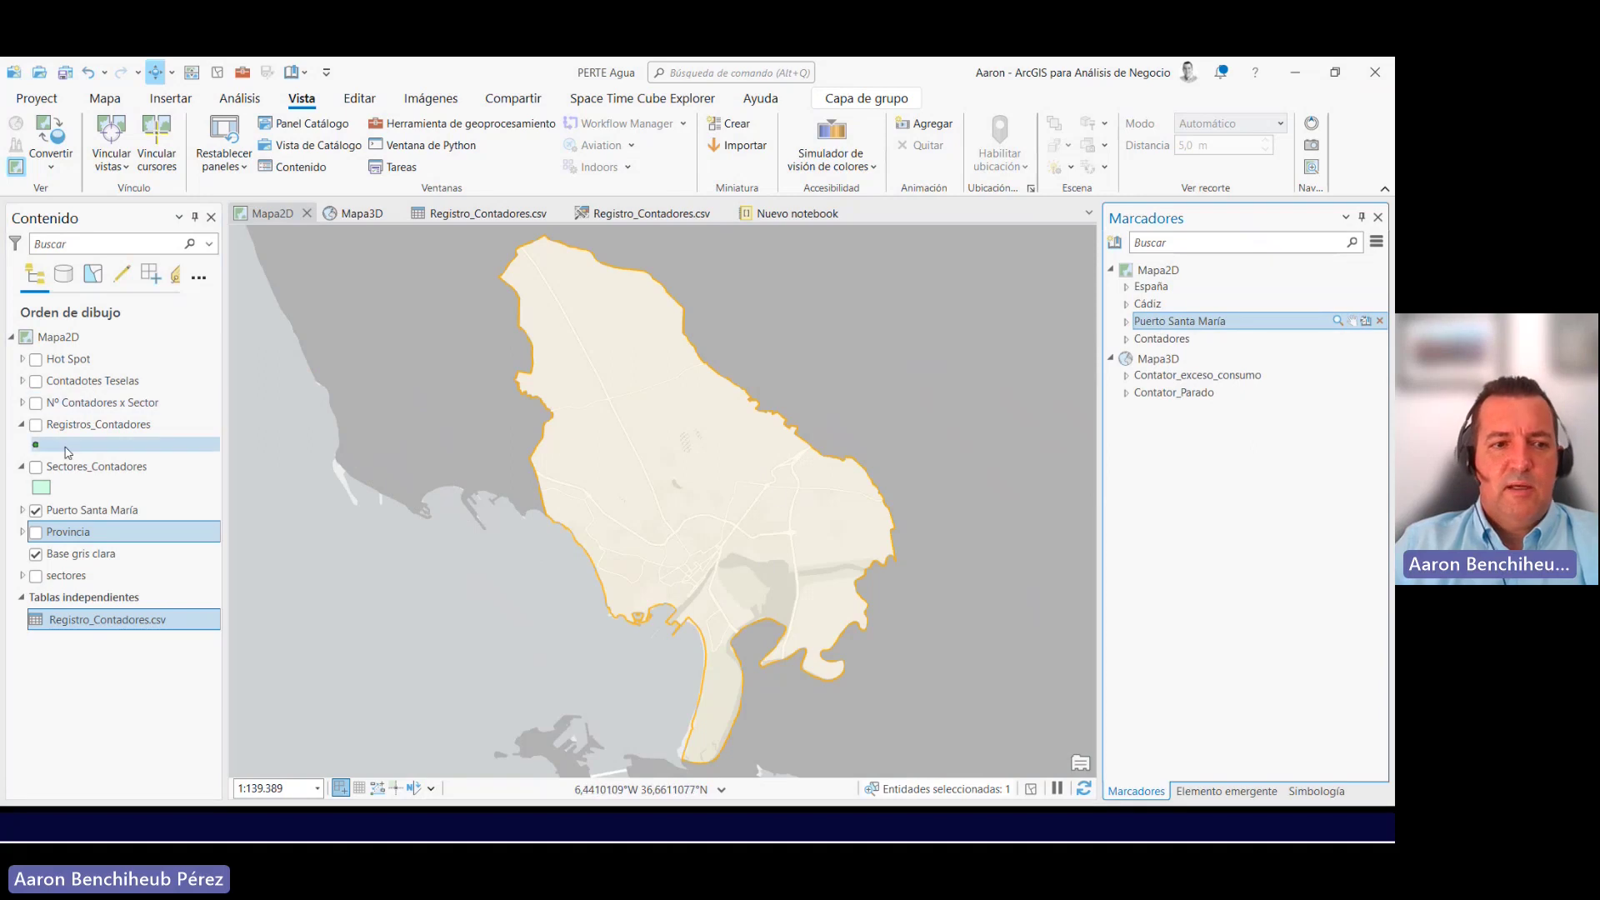
{"action": "left_click", "coordinate": [36, 467]}
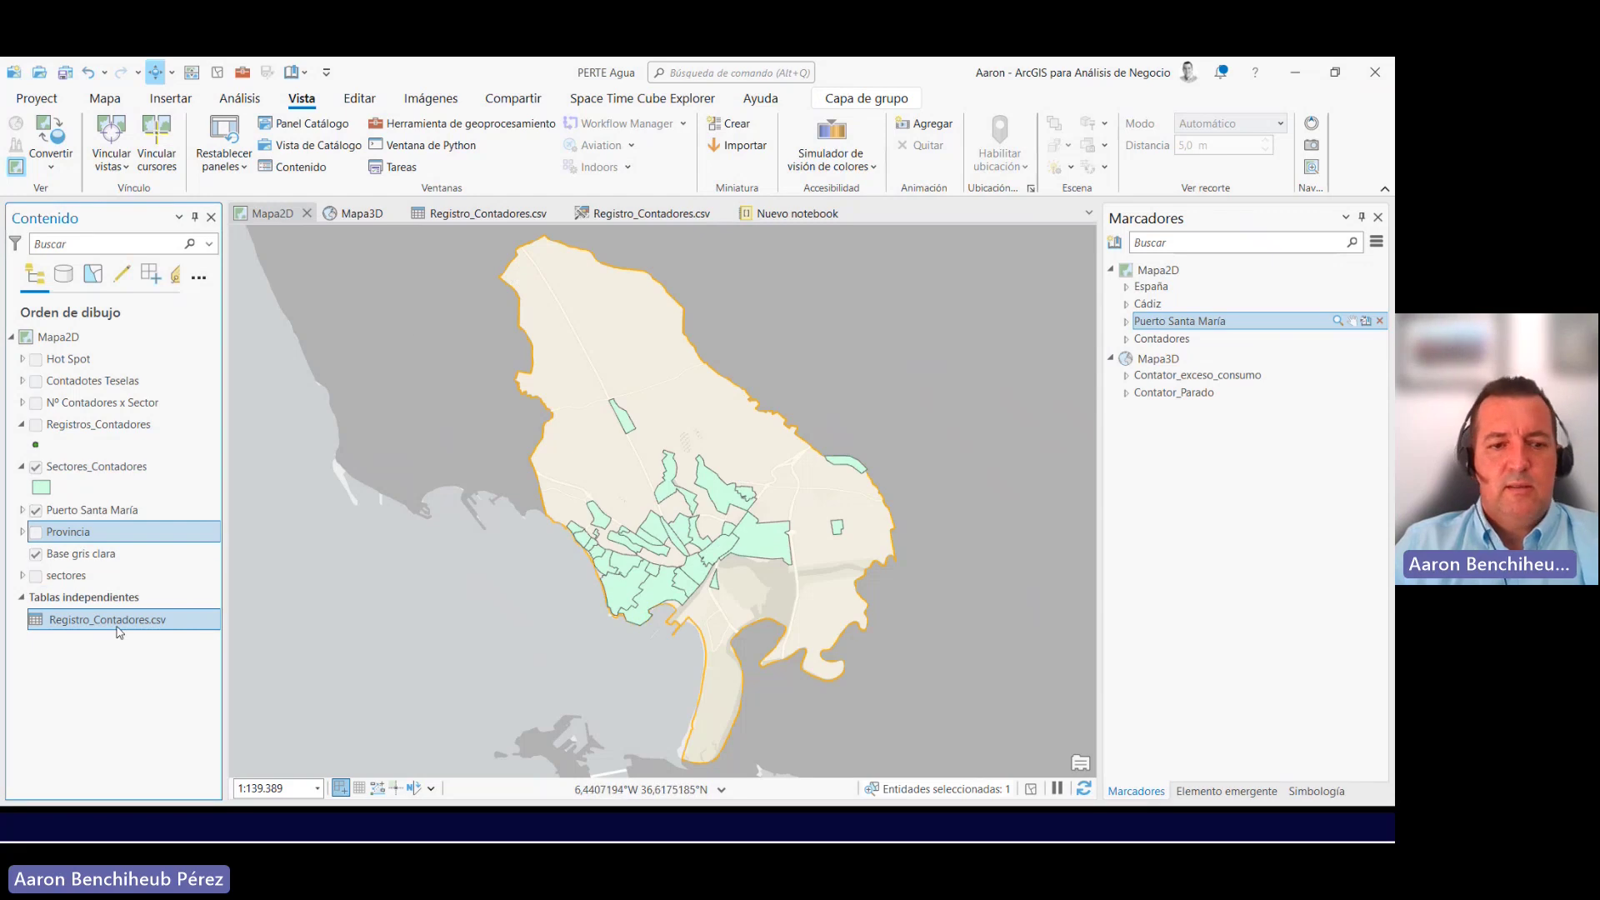
Step: Review the fields of the Registro_Contadores.csv table, from Batería through the readings to the Coor_X and Coor_Y coordinates
{"action": "left_click", "coordinate": [456, 215]}
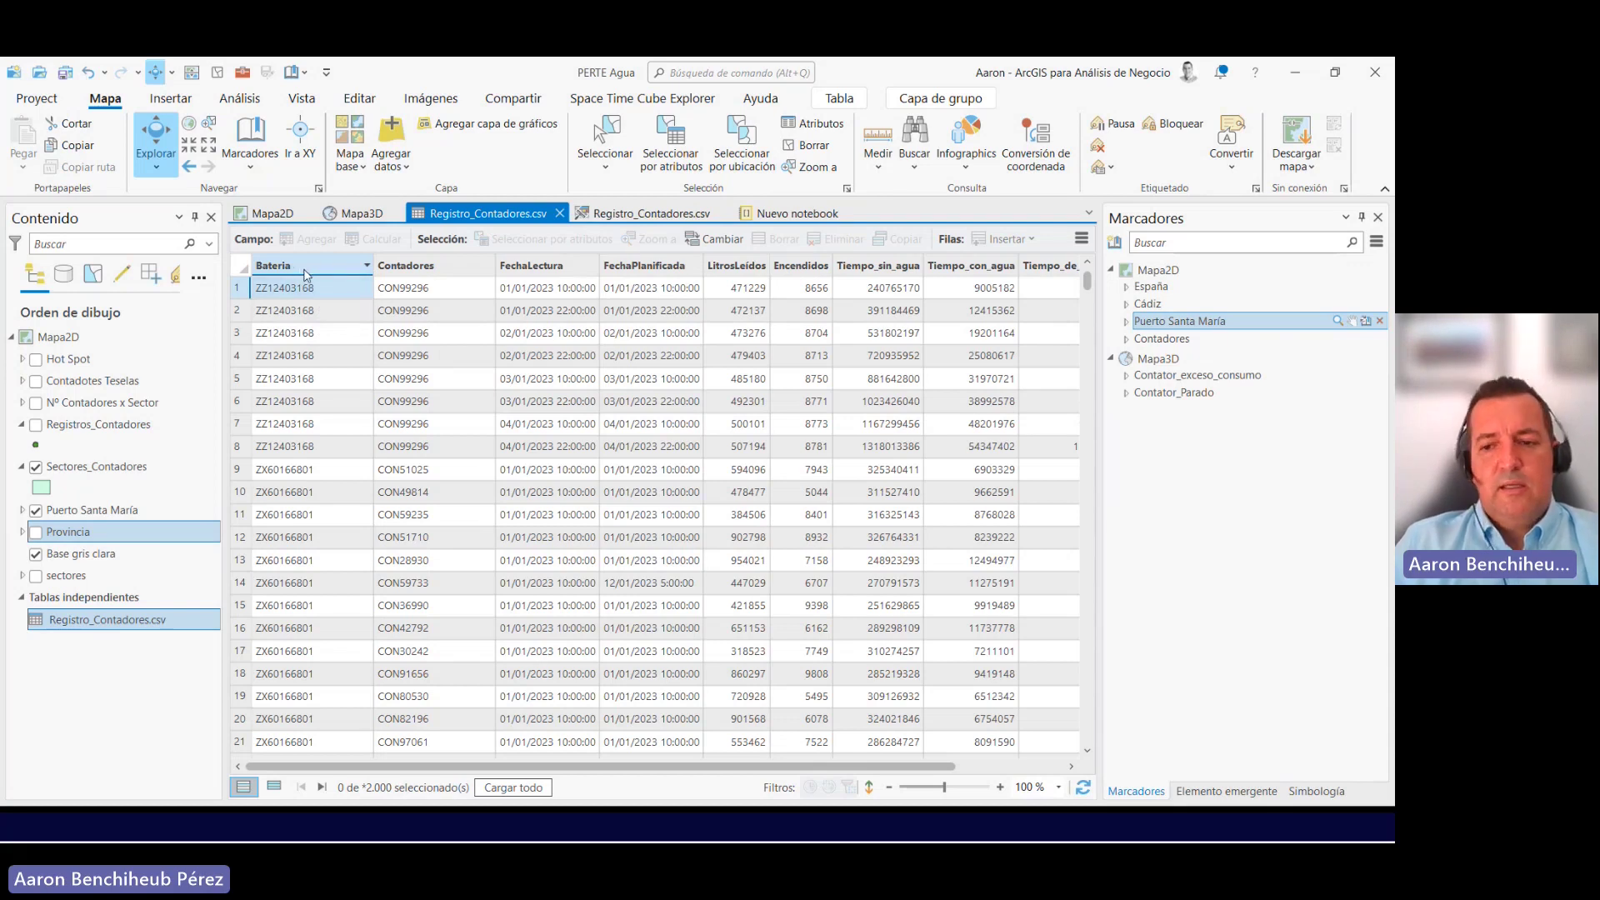
{"action": "mouse_move", "coordinate": [305, 276]}
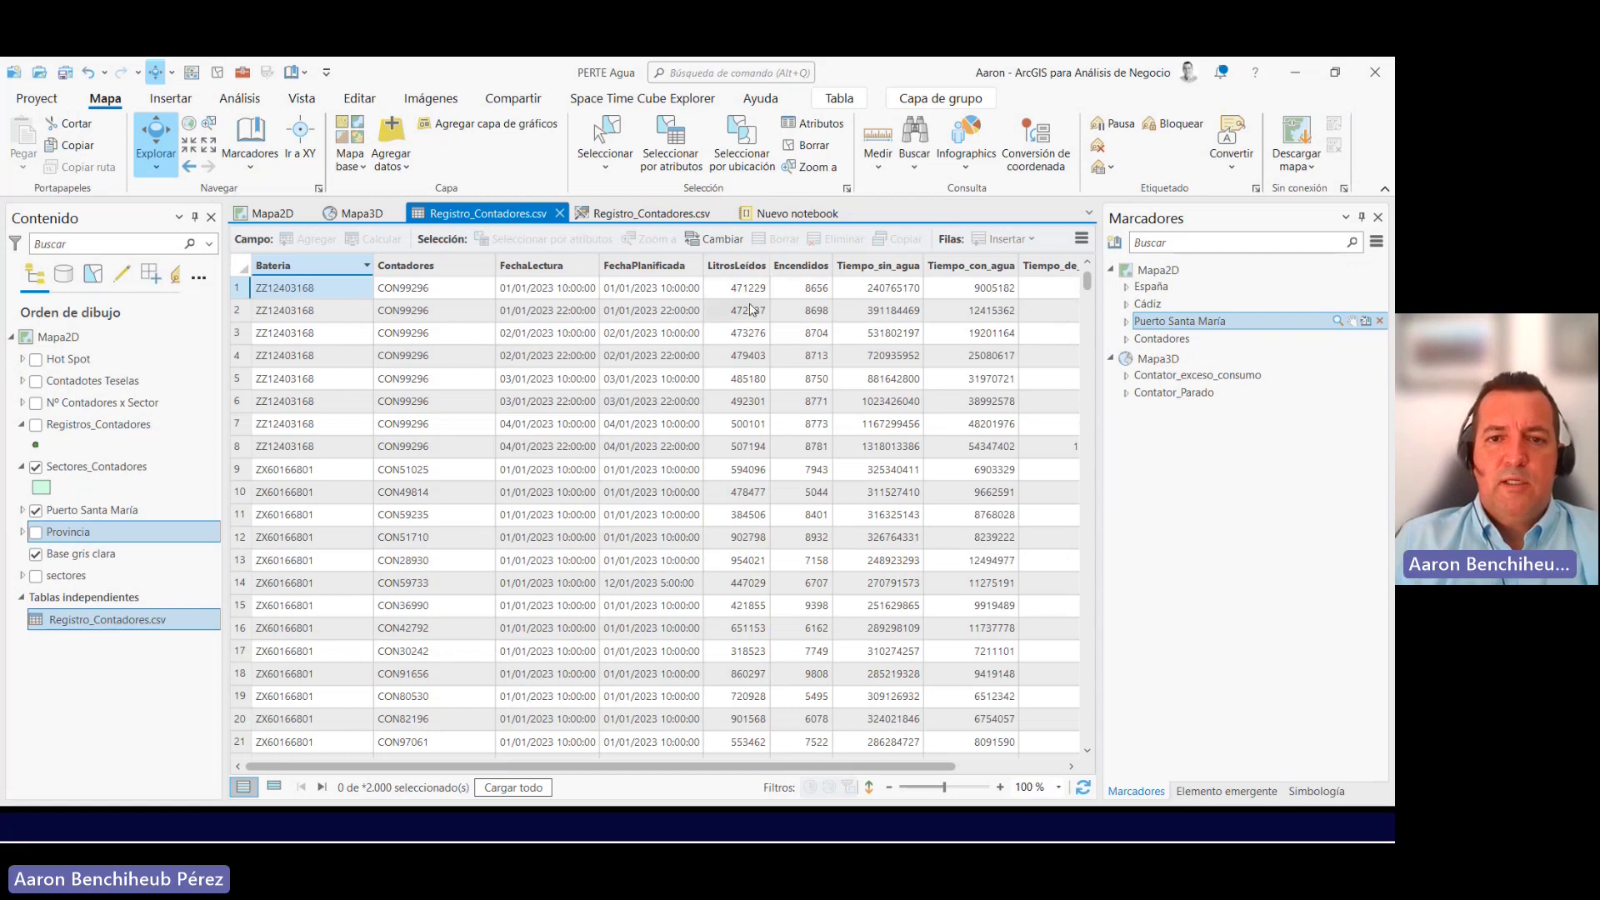
{"action": "left_click_drag", "start_coordinate": [750, 766], "coordinate": [837, 766]}
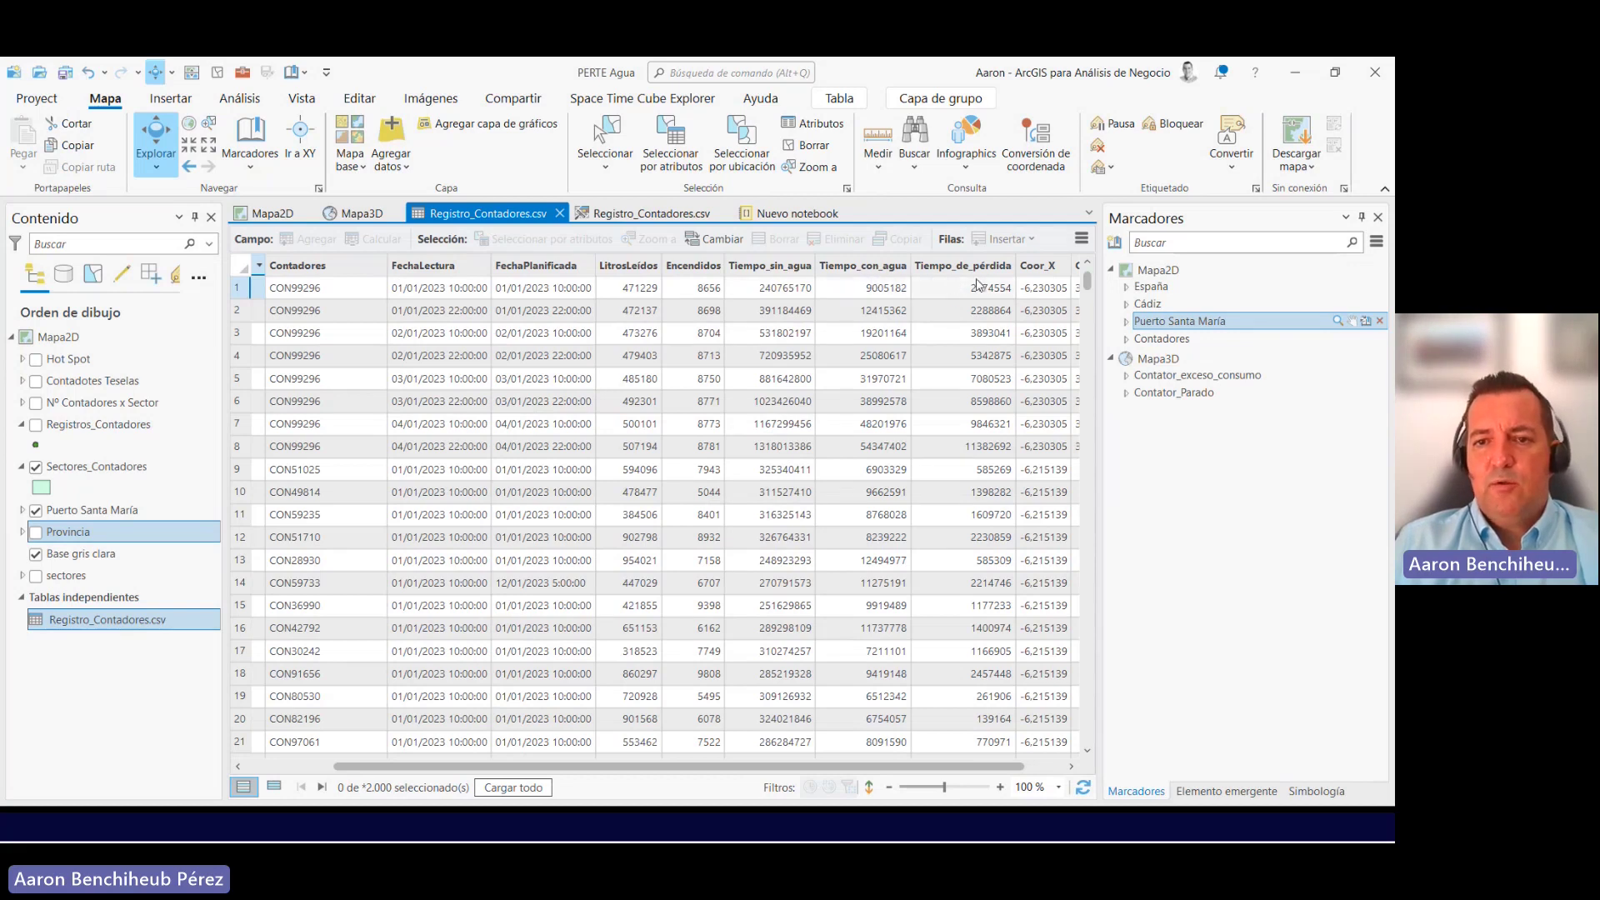
{"action": "left_click_drag", "start_coordinate": [987, 766], "coordinate": [1027, 767]}
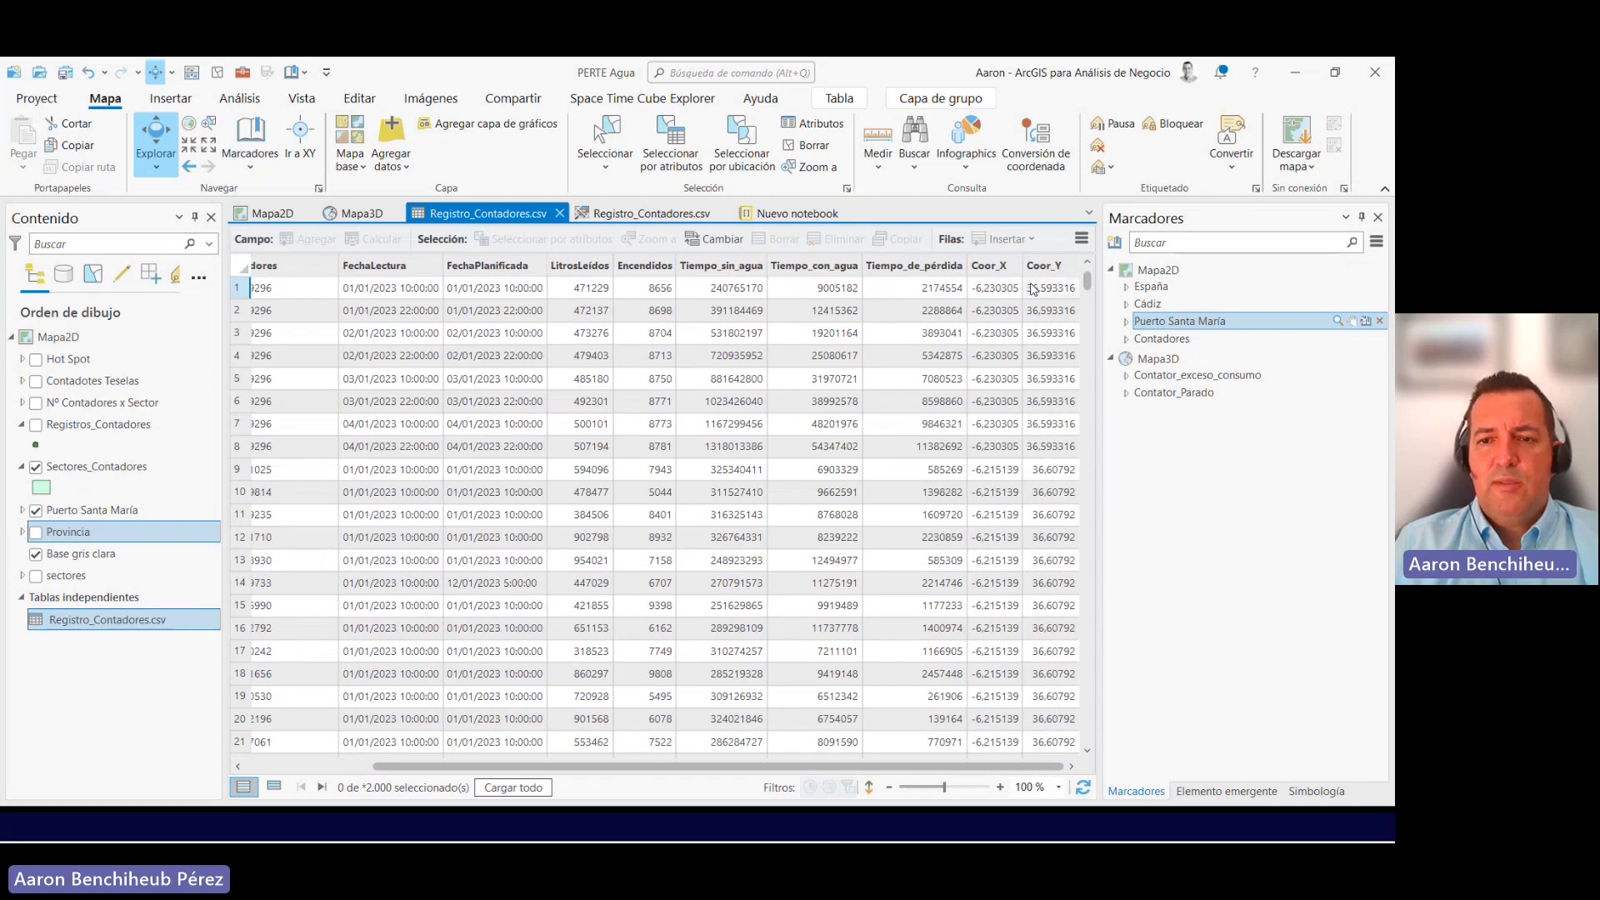
{"action": "mouse_move", "coordinate": [1005, 272]}
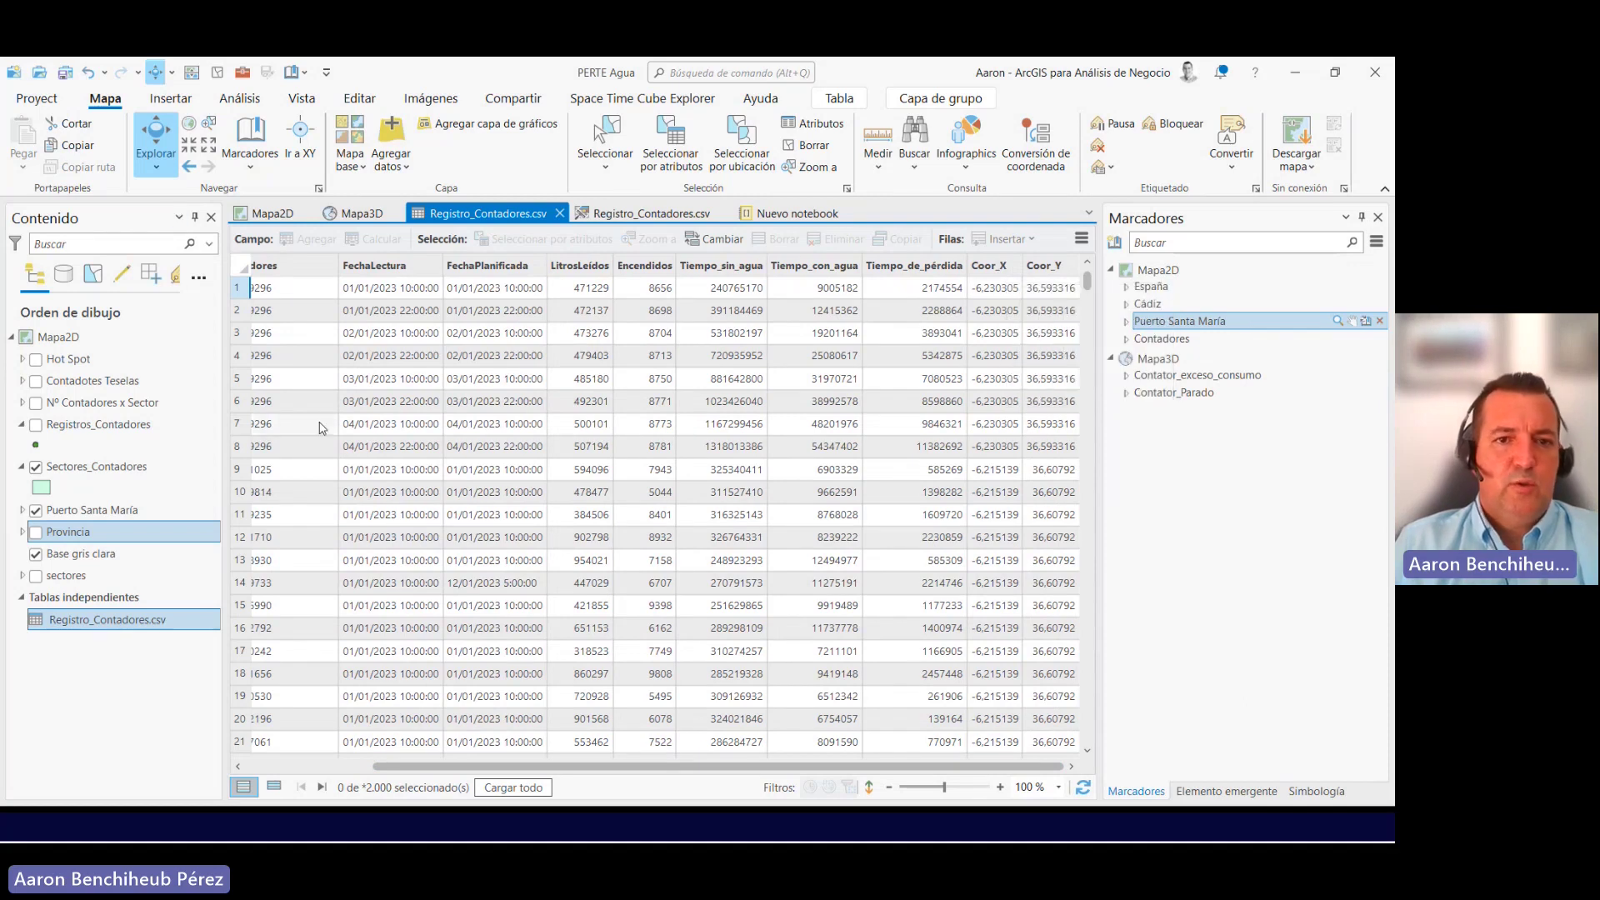
Step: Review the data engineering statistics of Registro_Contadores.csv and the notebook code that creates and calculates the new fields
{"action": "left_click", "coordinate": [615, 215]}
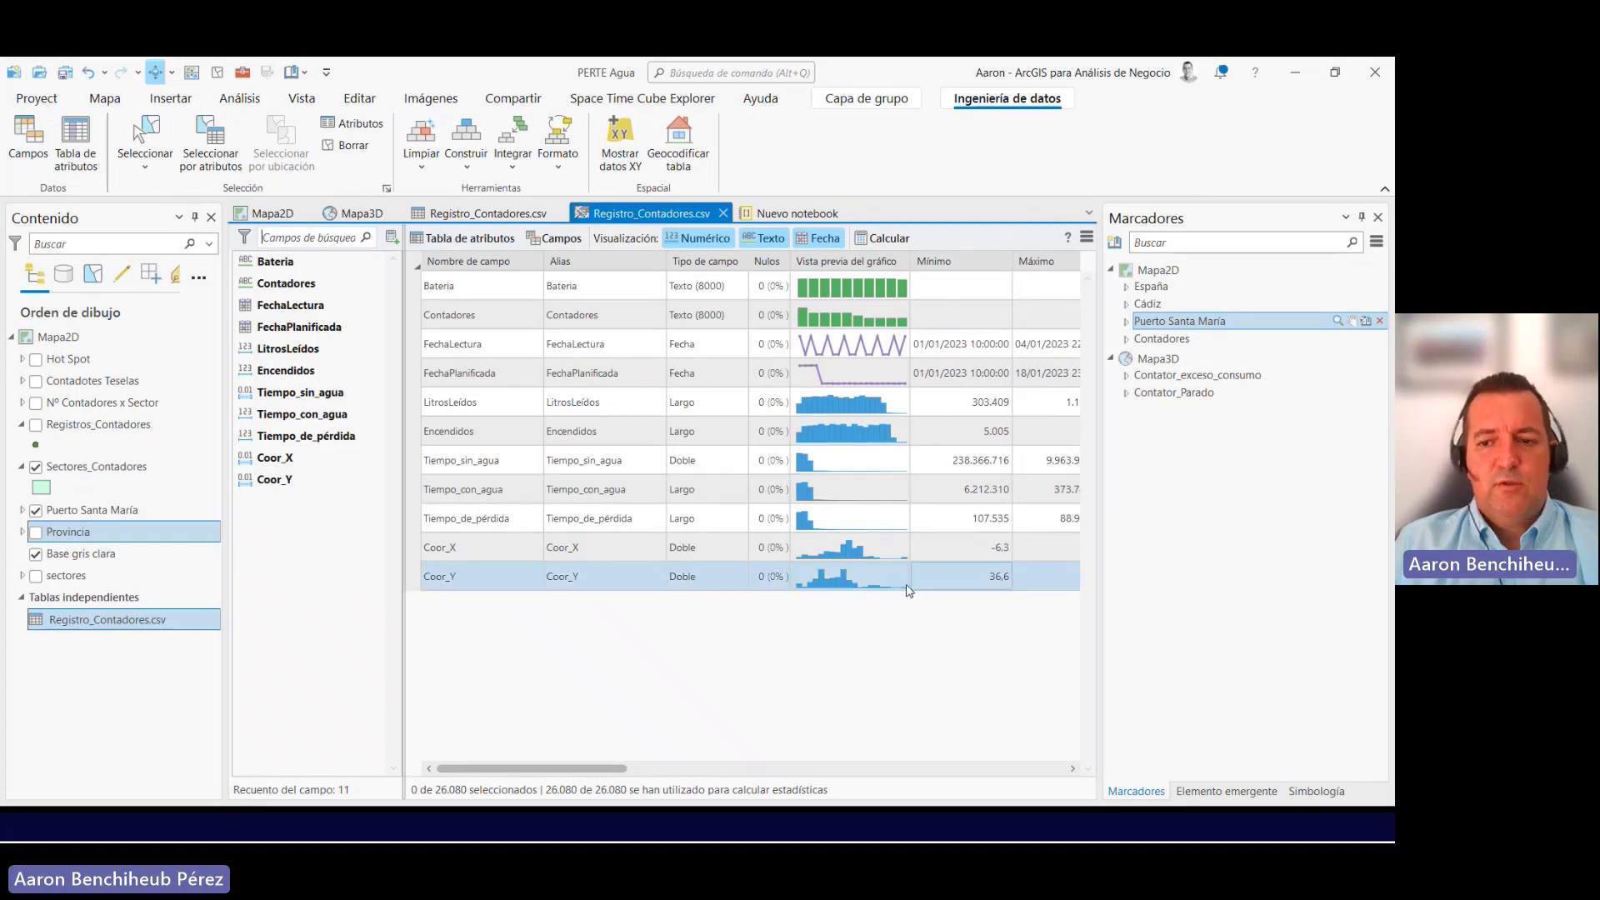
{"action": "left_click", "coordinate": [788, 214]}
{"action": "left_click", "coordinate": [947, 448]}
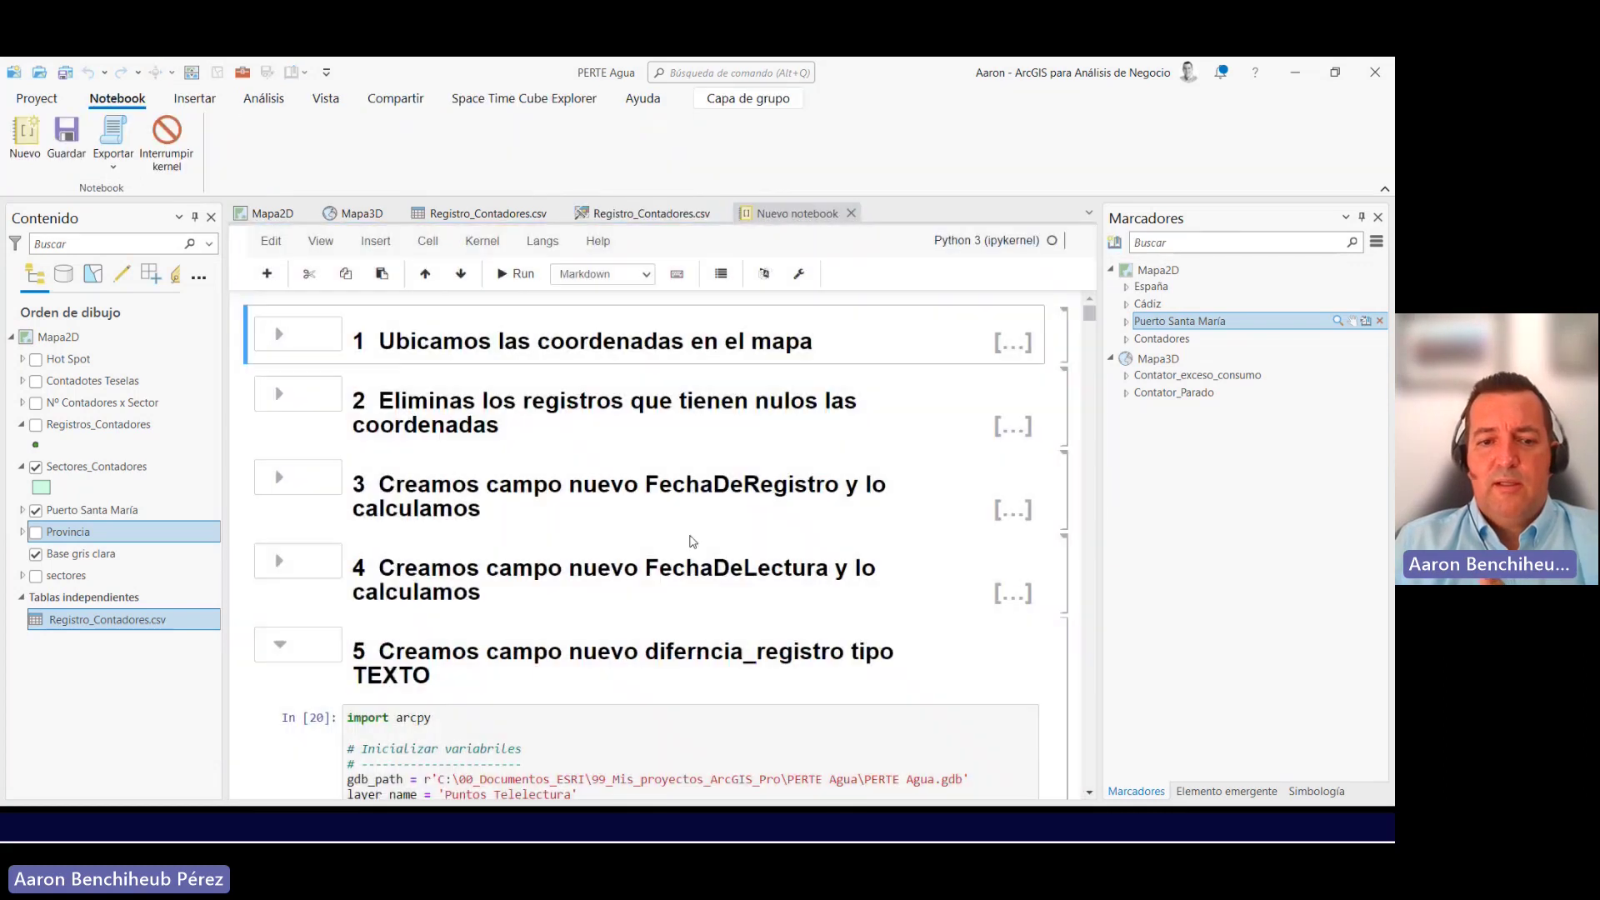
{"action": "scroll", "coordinate": [690, 542], "scroll_direction": "down", "scroll_amount": 10}
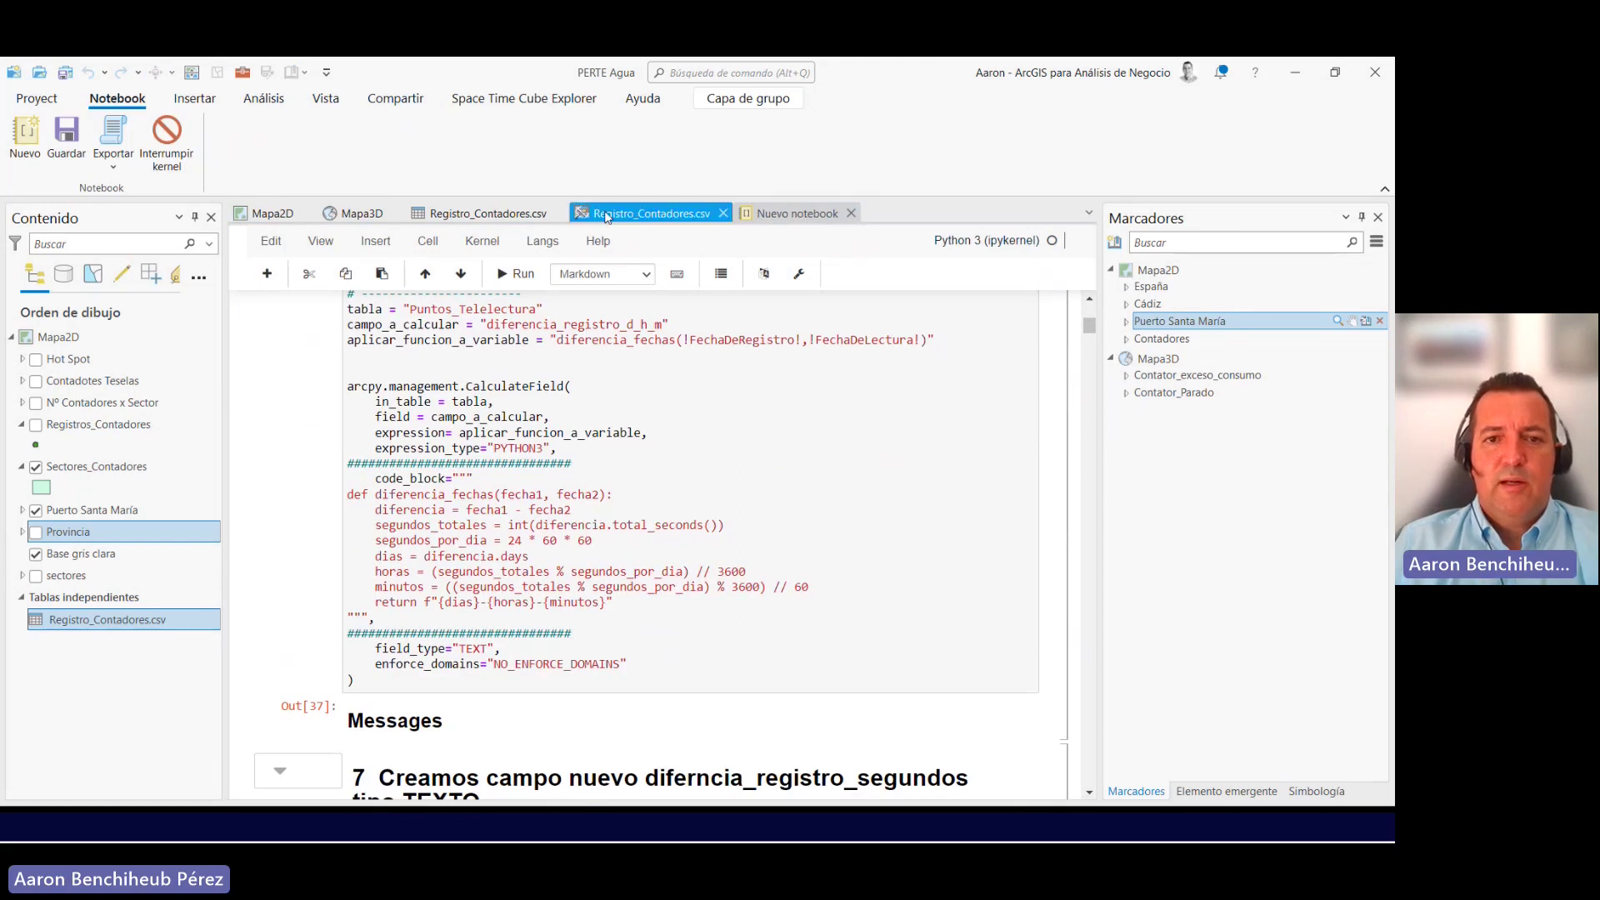
{"action": "left_click", "coordinate": [651, 213]}
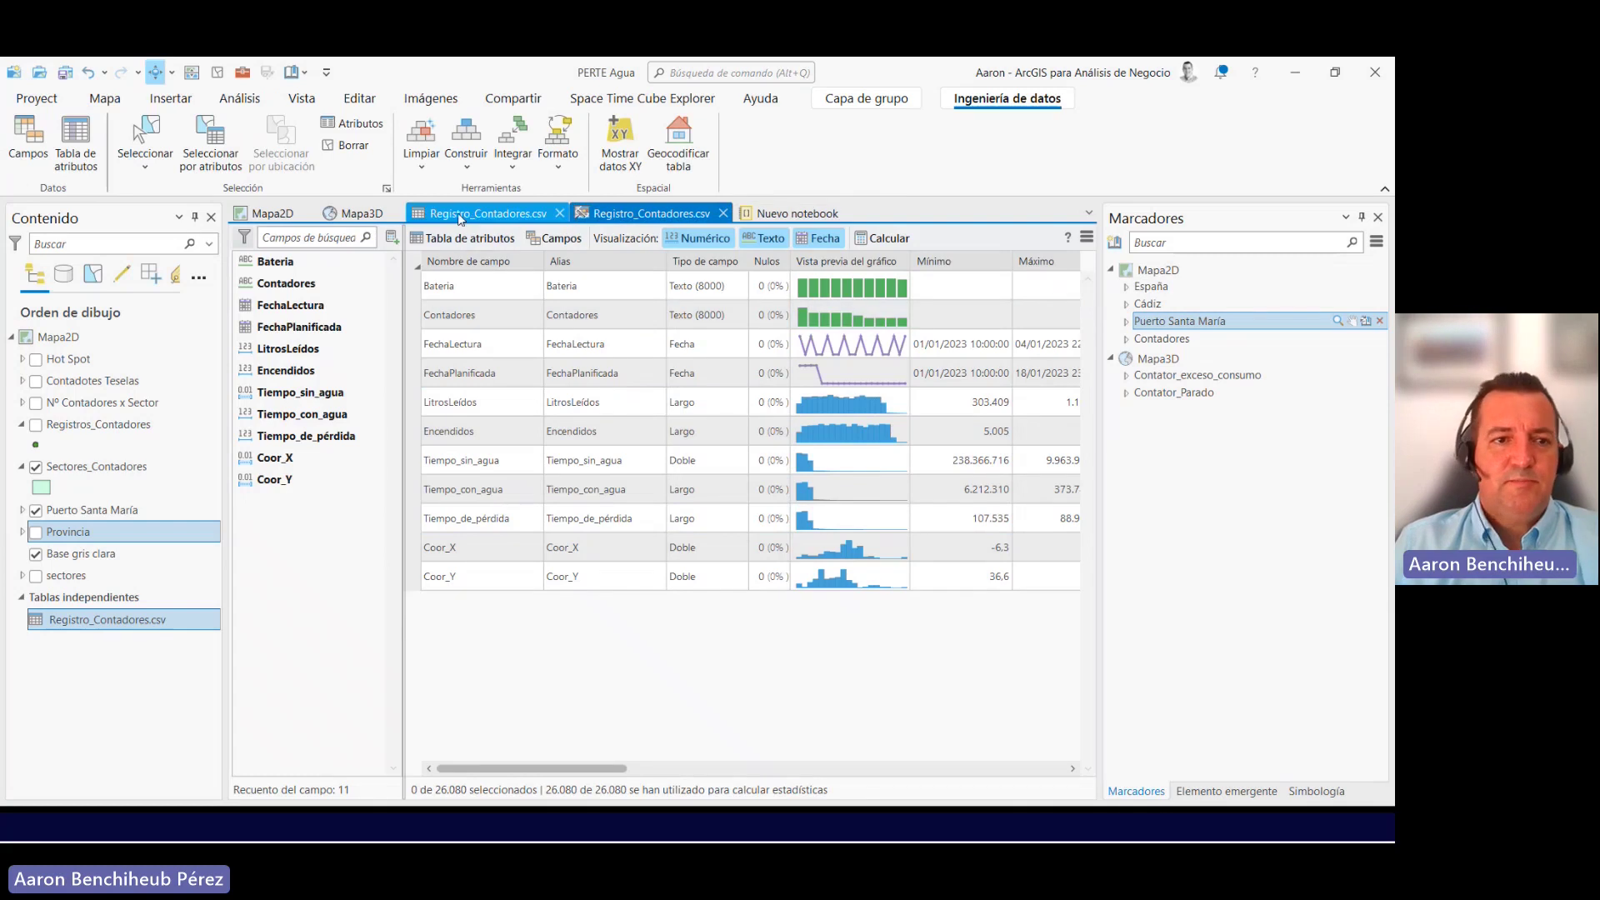
Step: Open the attribute table of the Registros_Contadores layer and place it right after the Registro_Contadores.csv table
{"action": "right_click", "coordinate": [97, 424]}
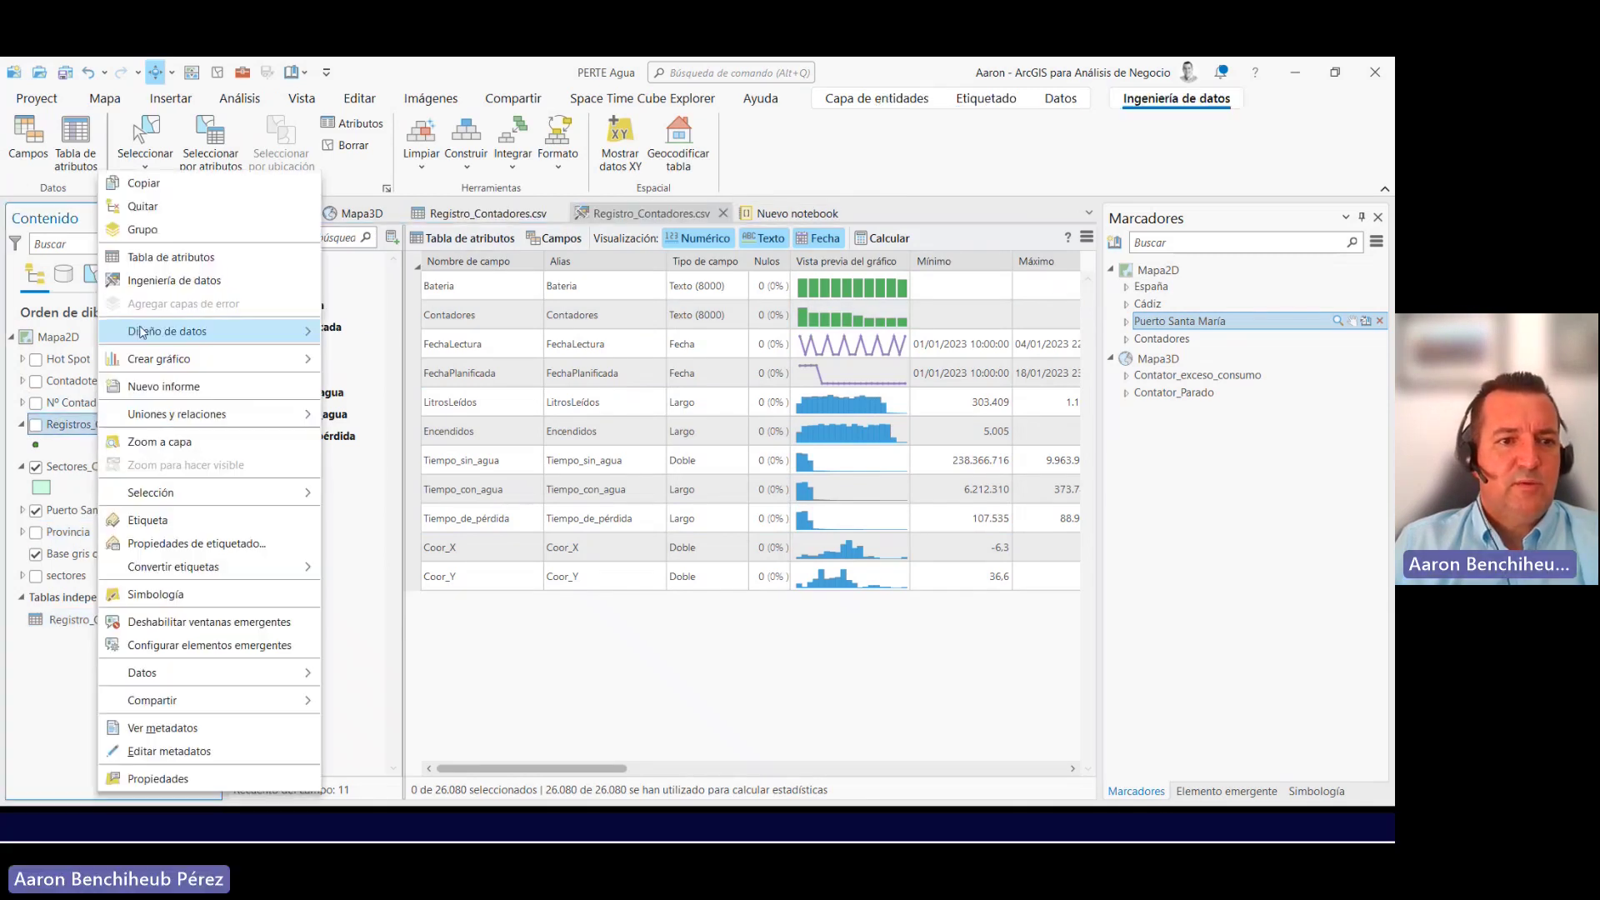
{"action": "left_click", "coordinate": [155, 258]}
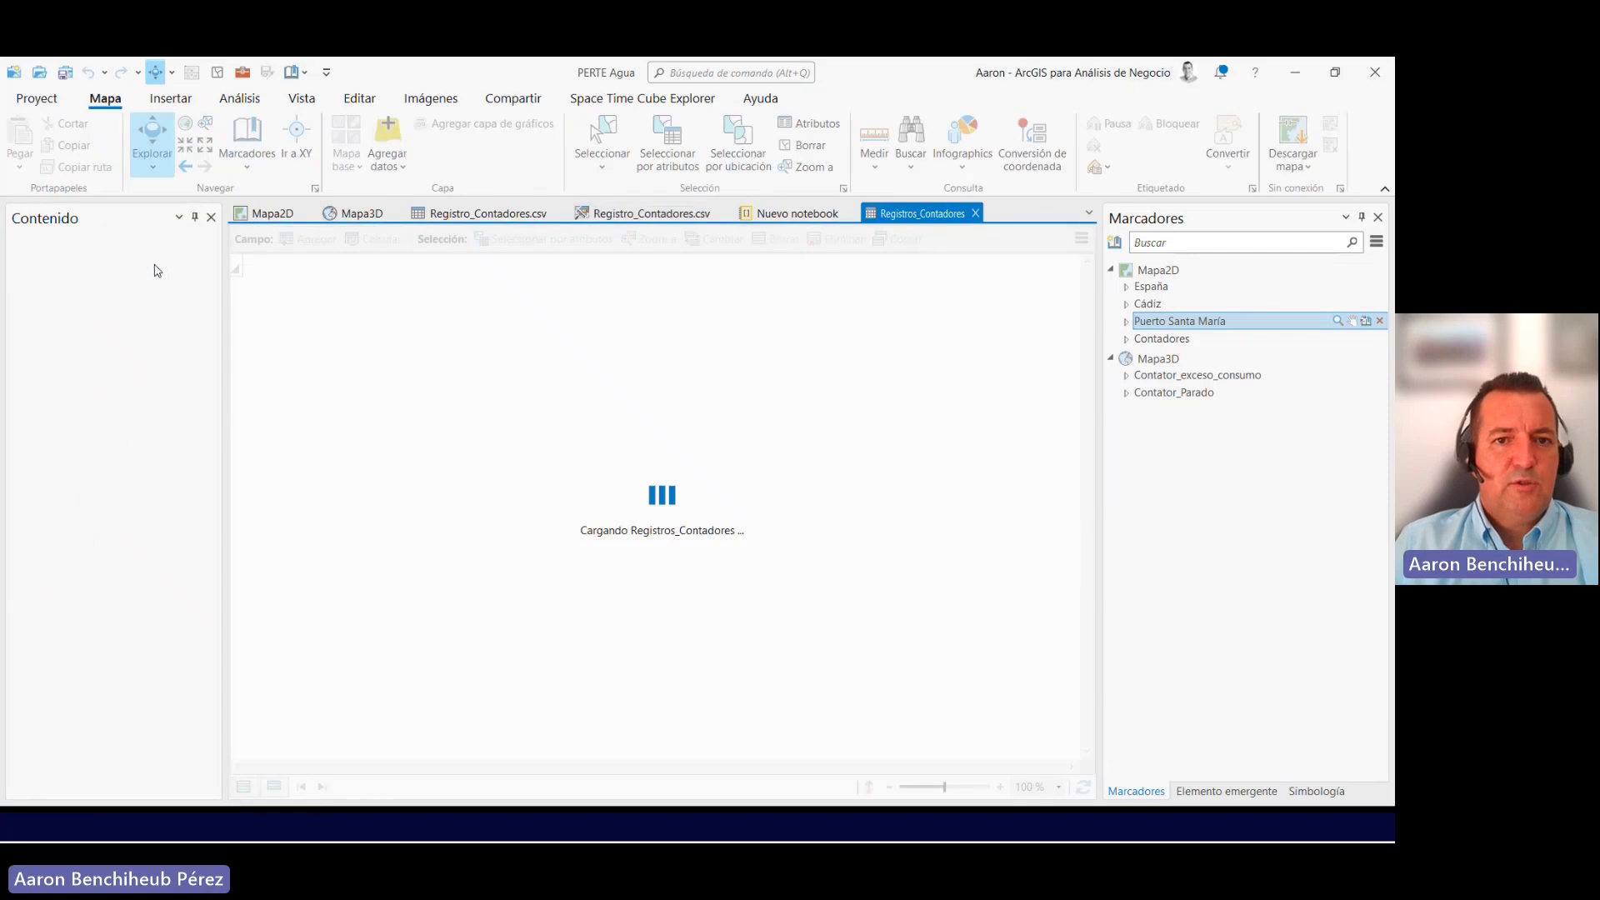
{"action": "left_click_drag", "start_coordinate": [800, 208], "coordinate": [611, 210]}
Step: Examine the diferencia_registro and diferencia_registro_seg fields in the Registros_Contadores table, including the selected record
{"action": "left_click_drag", "start_coordinate": [468, 766], "coordinate": [846, 765]}
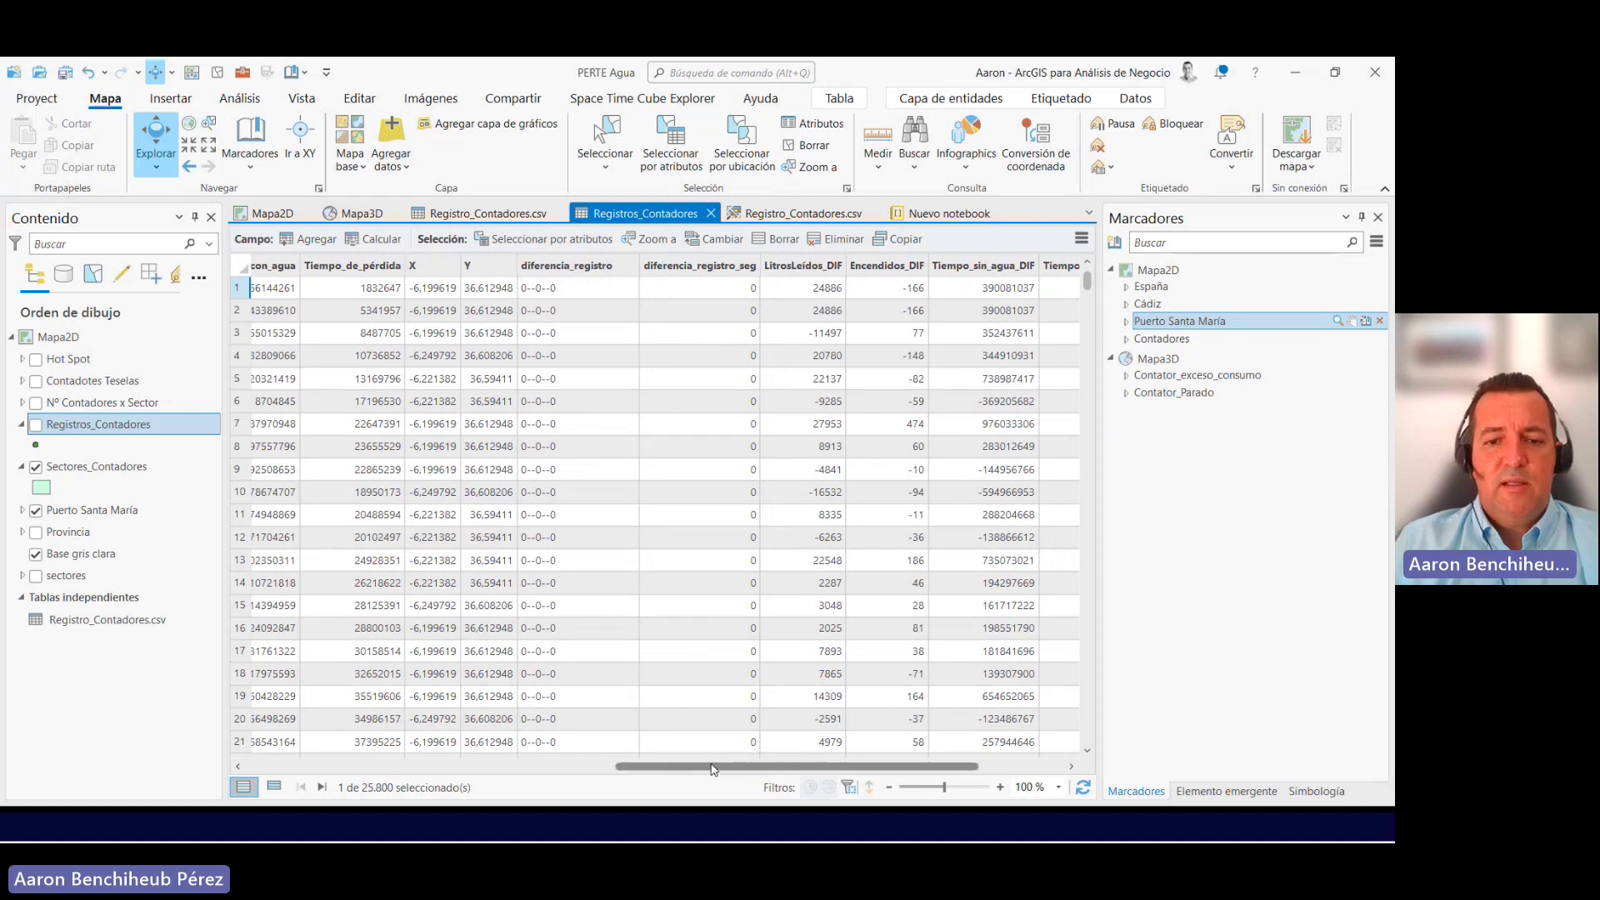
{"action": "left_click_drag", "start_coordinate": [712, 769], "coordinate": [648, 769]}
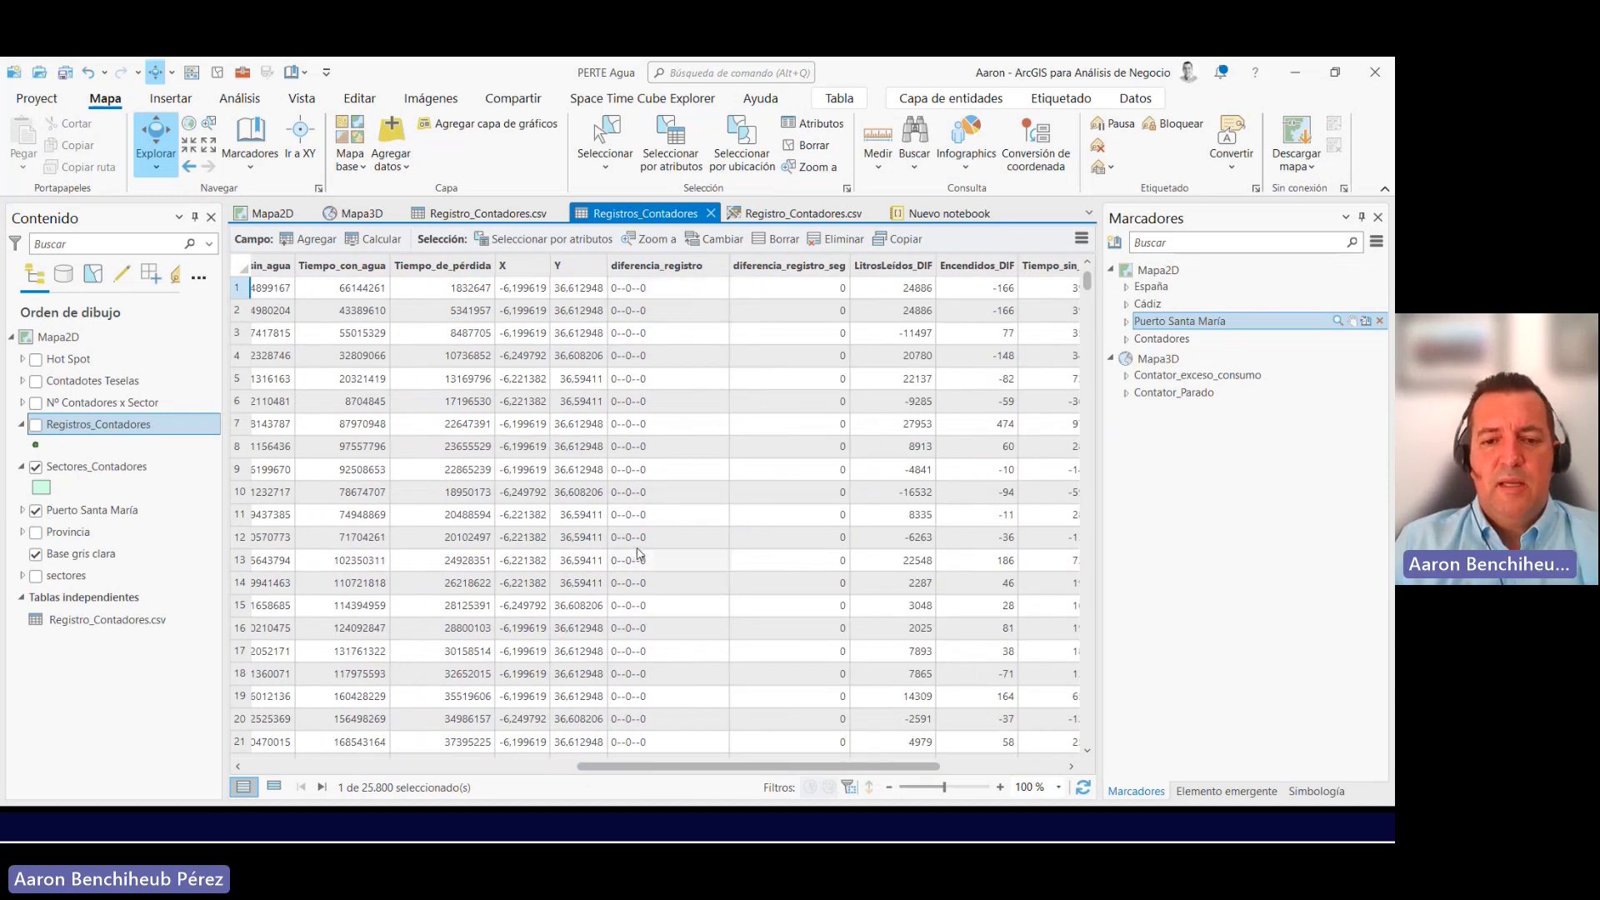
{"action": "scroll", "coordinate": [652, 547], "scroll_direction": "down", "scroll_amount": 2}
{"action": "scroll", "coordinate": [652, 547], "scroll_direction": "down", "scroll_amount": 2}
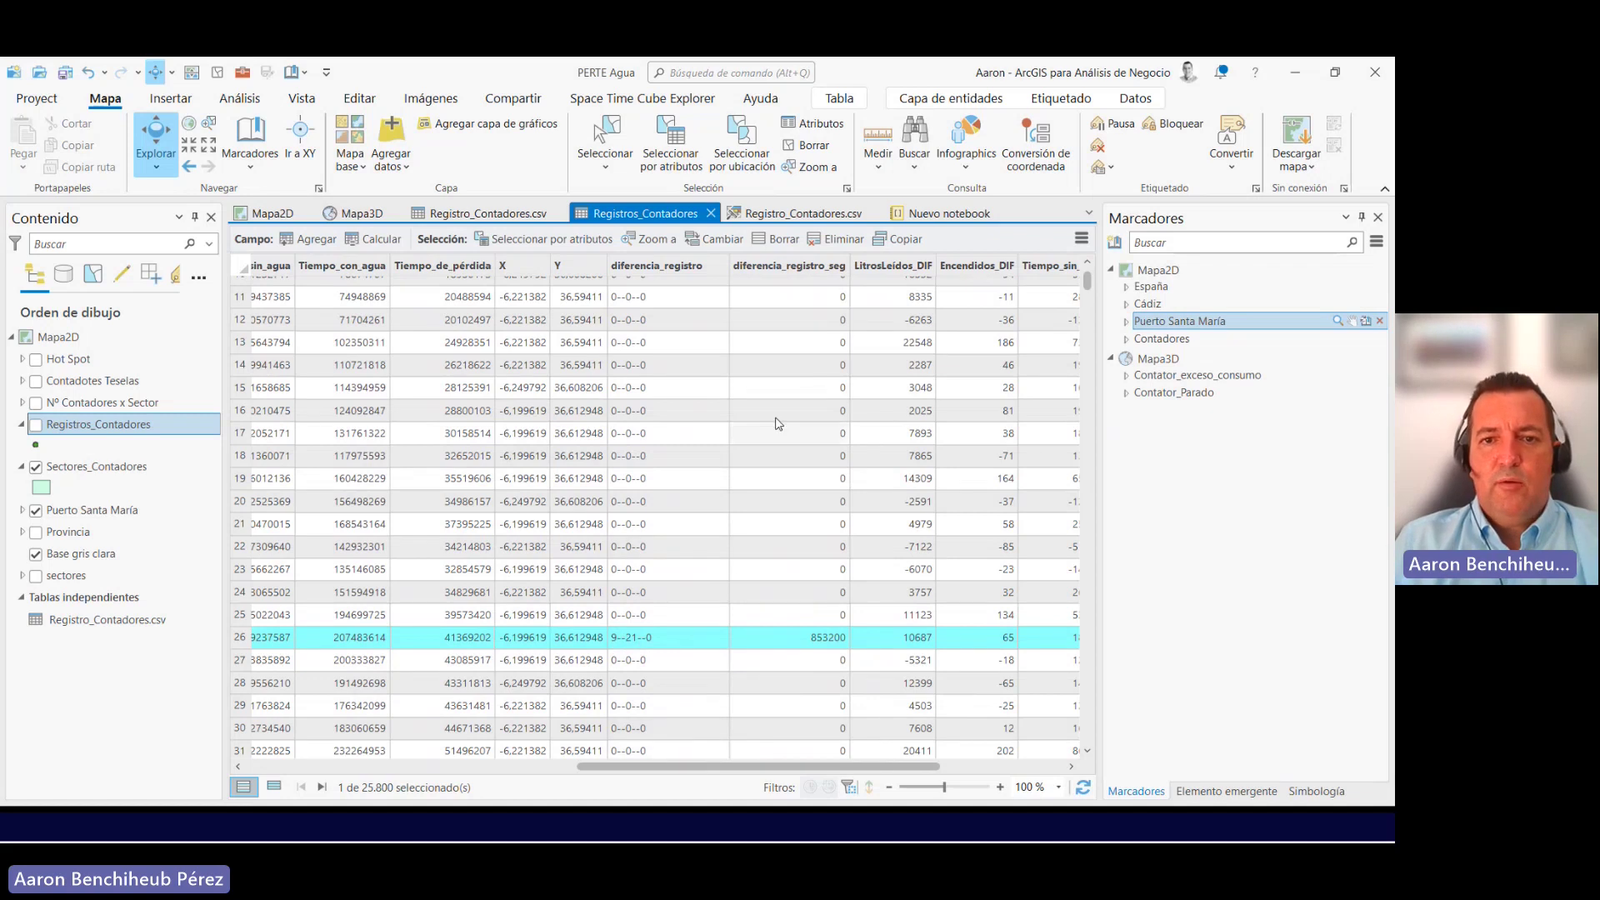
{"action": "scroll", "coordinate": [783, 400], "scroll_direction": "up", "scroll_amount": 4}
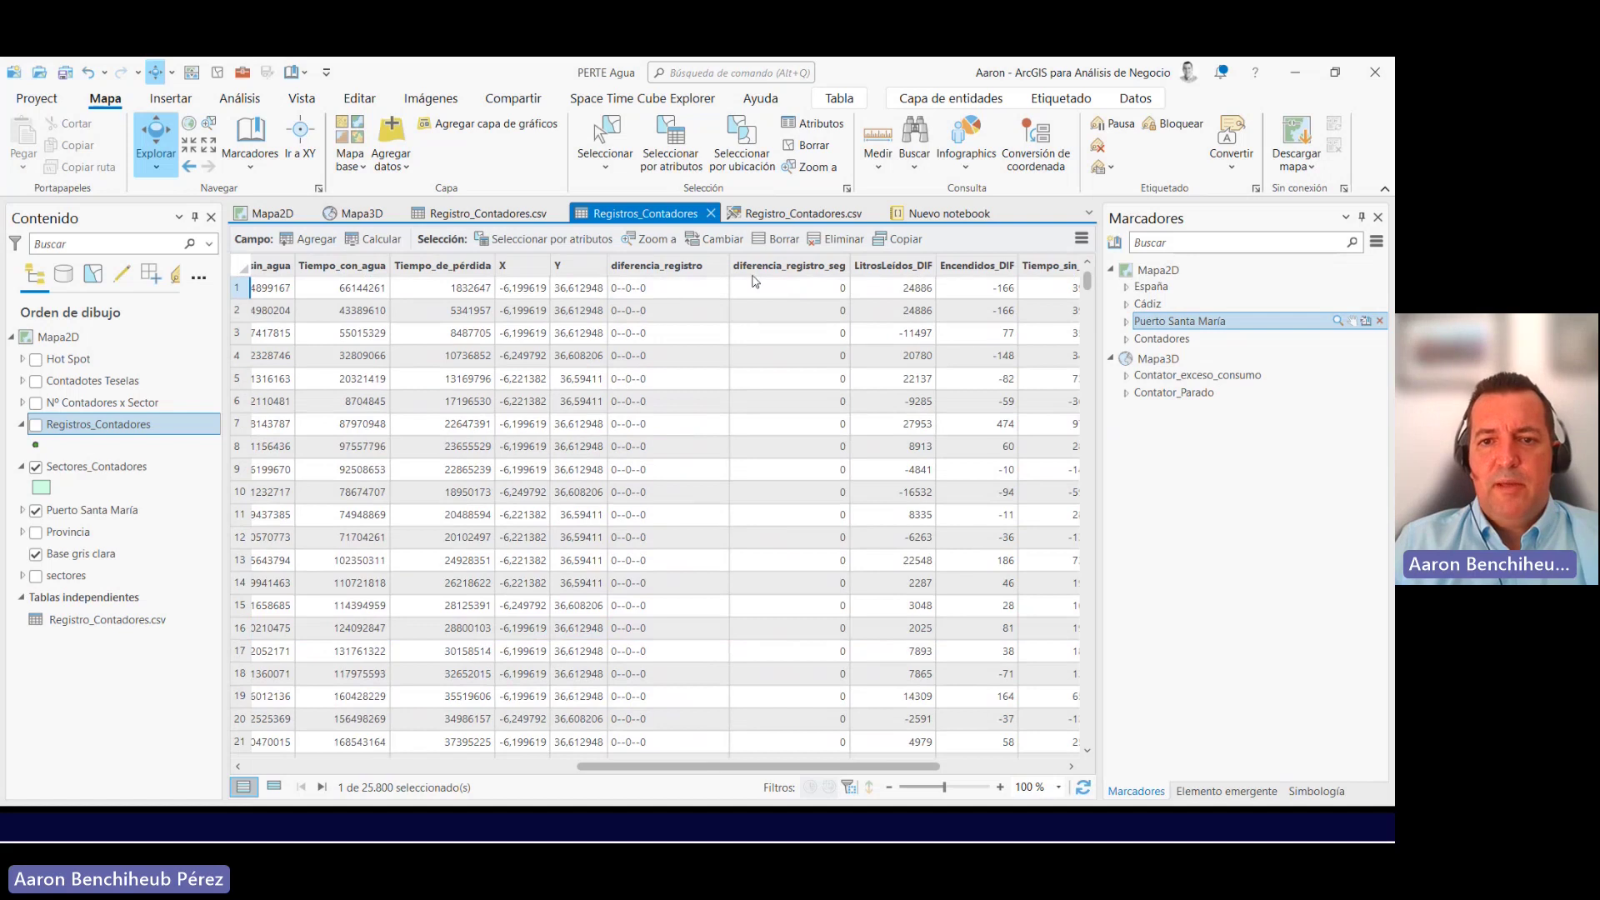
{"action": "scroll", "coordinate": [780, 375], "scroll_direction": "down", "scroll_amount": 6}
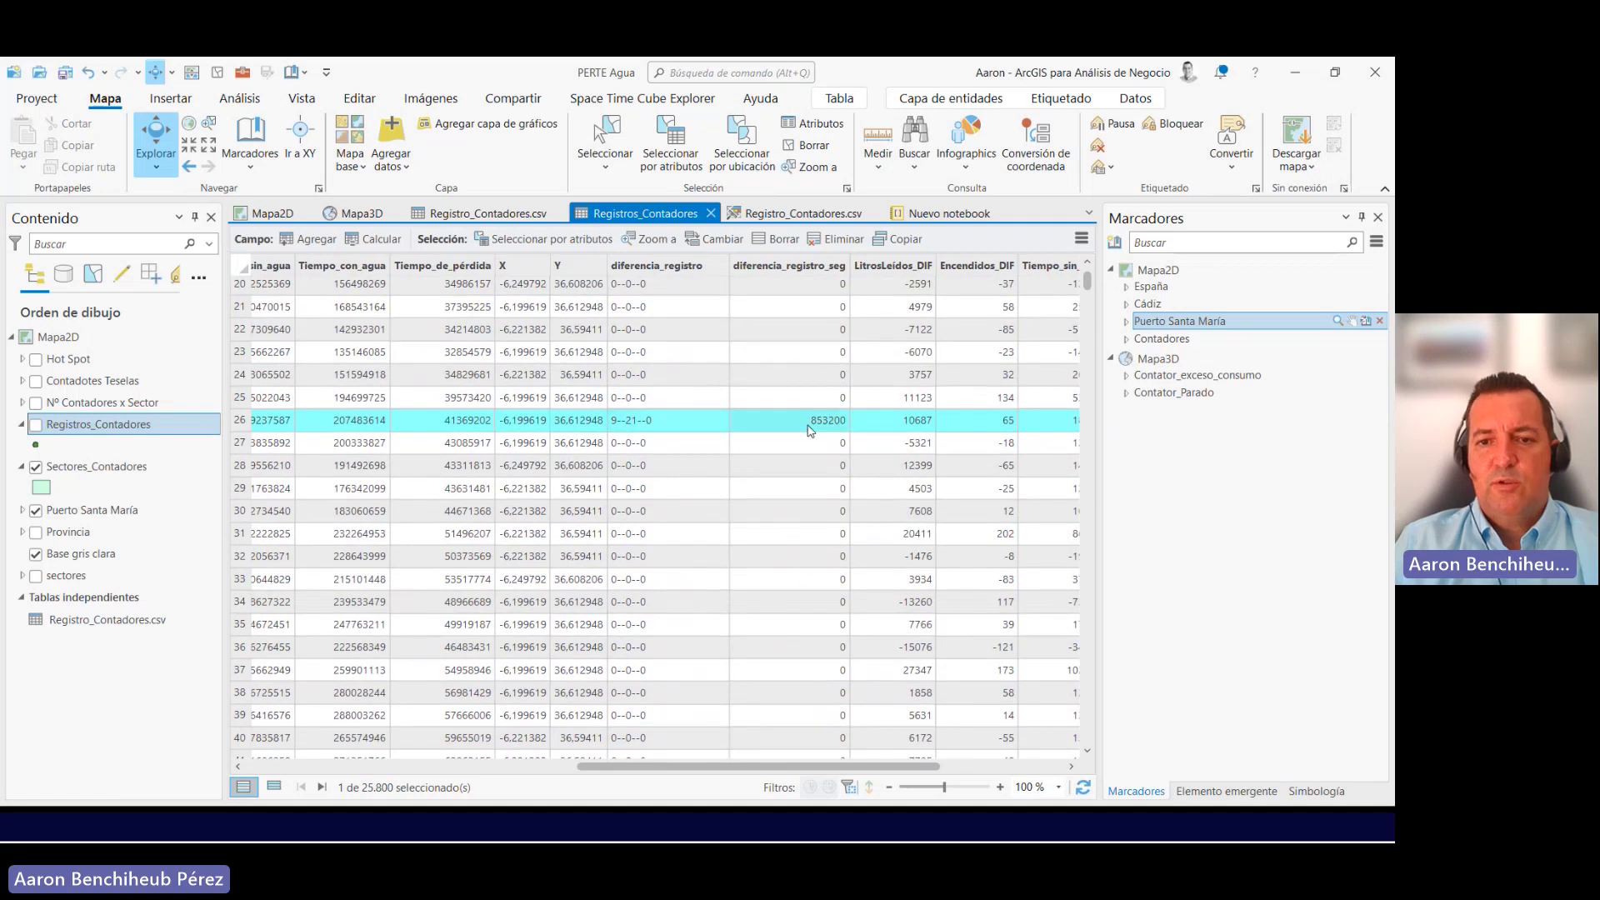
{"action": "scroll", "coordinate": [746, 457], "scroll_direction": "up", "scroll_amount": 6}
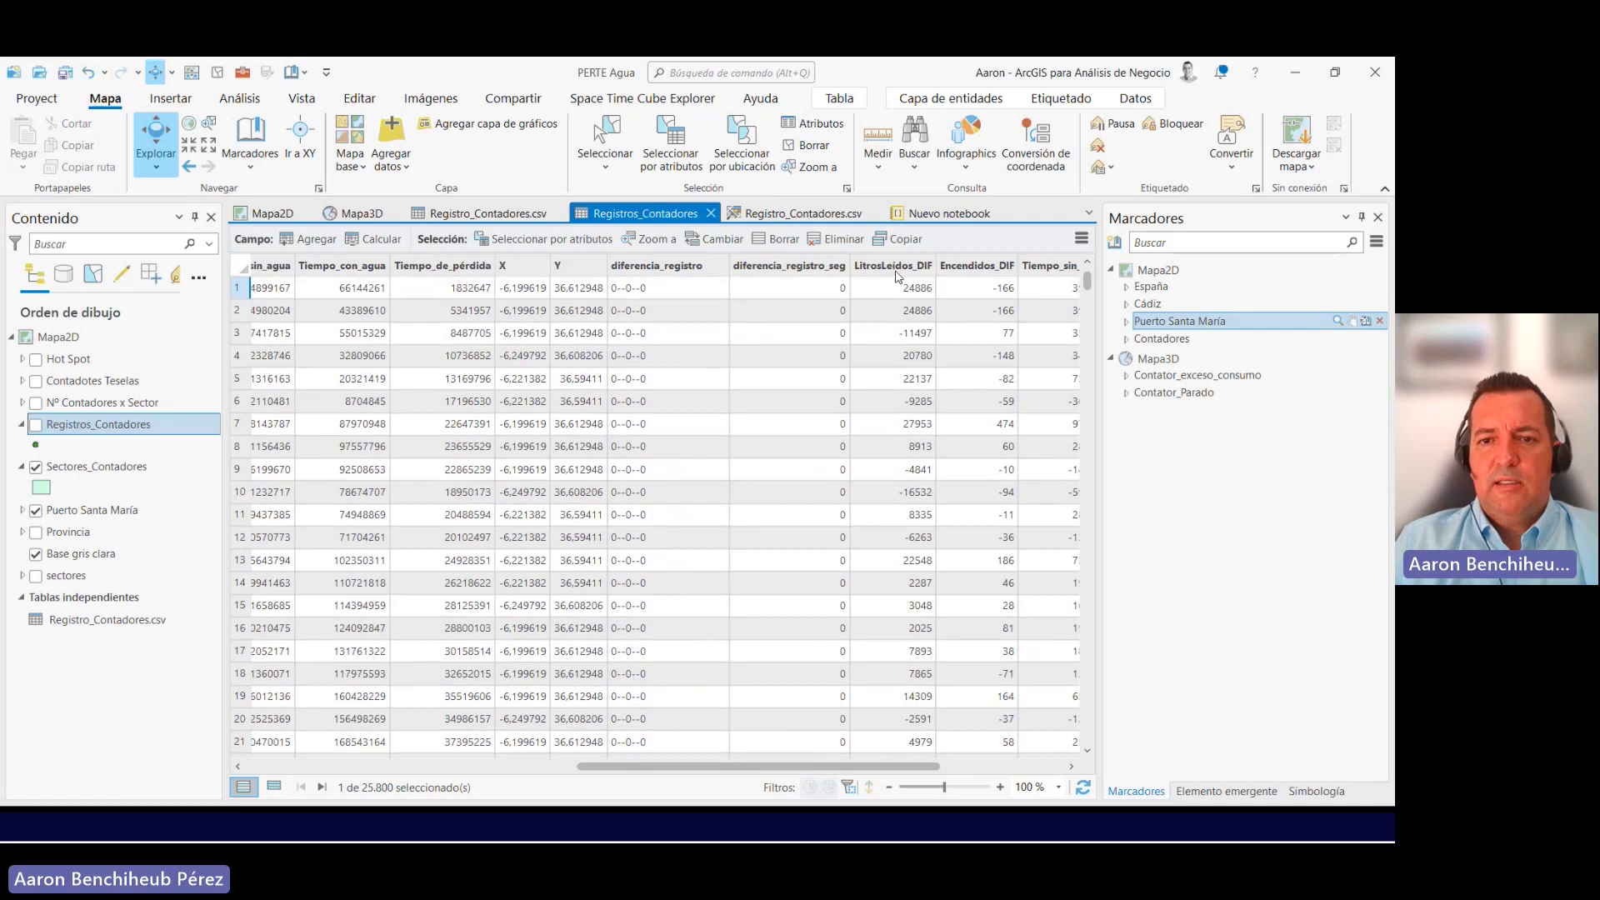
Step: Compare the original reading fields, such as LitrosLeidos, with the calculated _DIF difference fields in the Registros_Contadores table
{"action": "left_click_drag", "start_coordinate": [862, 767], "coordinate": [864, 771]}
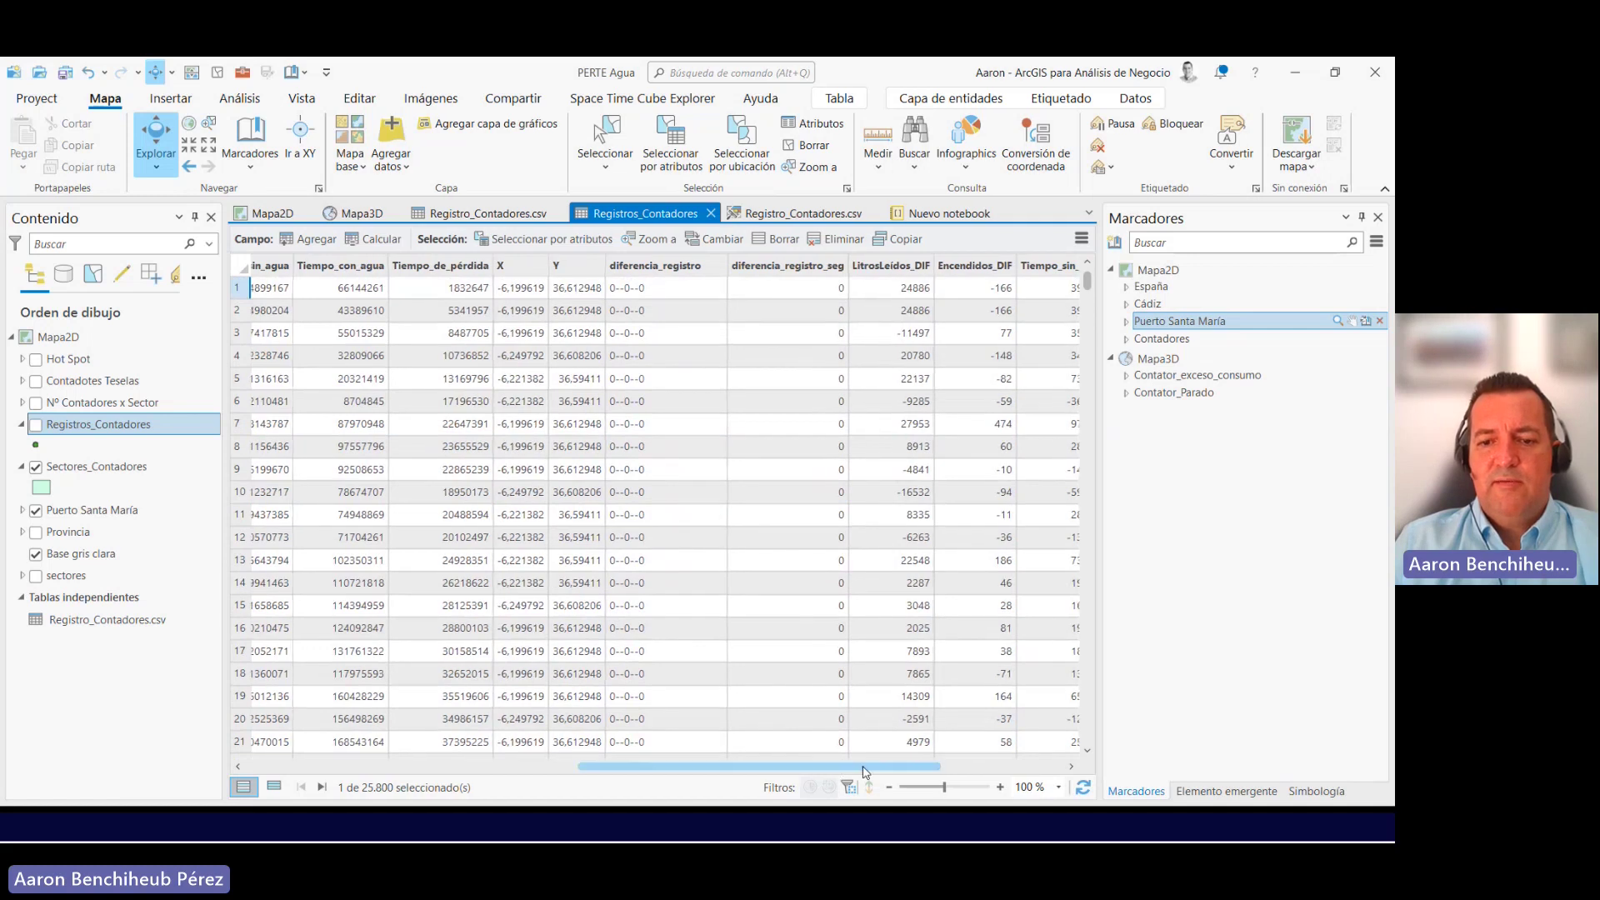
{"action": "scroll", "coordinate": [864, 771], "scroll_direction": "right", "scroll_amount": 3}
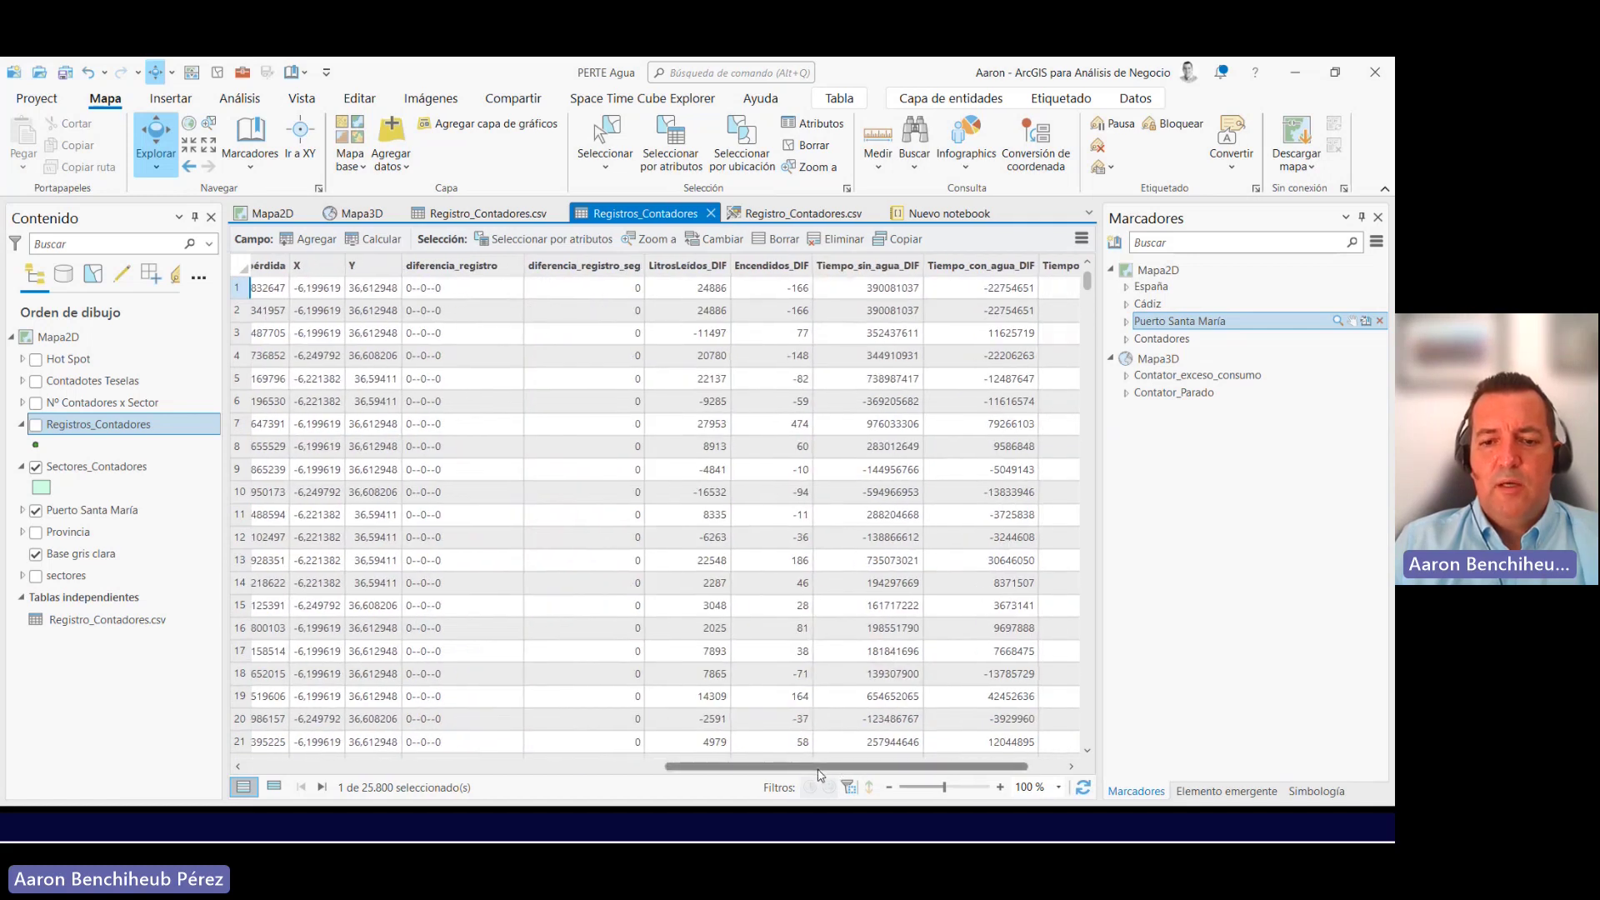
{"action": "left_click_drag", "start_coordinate": [812, 767], "coordinate": [560, 767]}
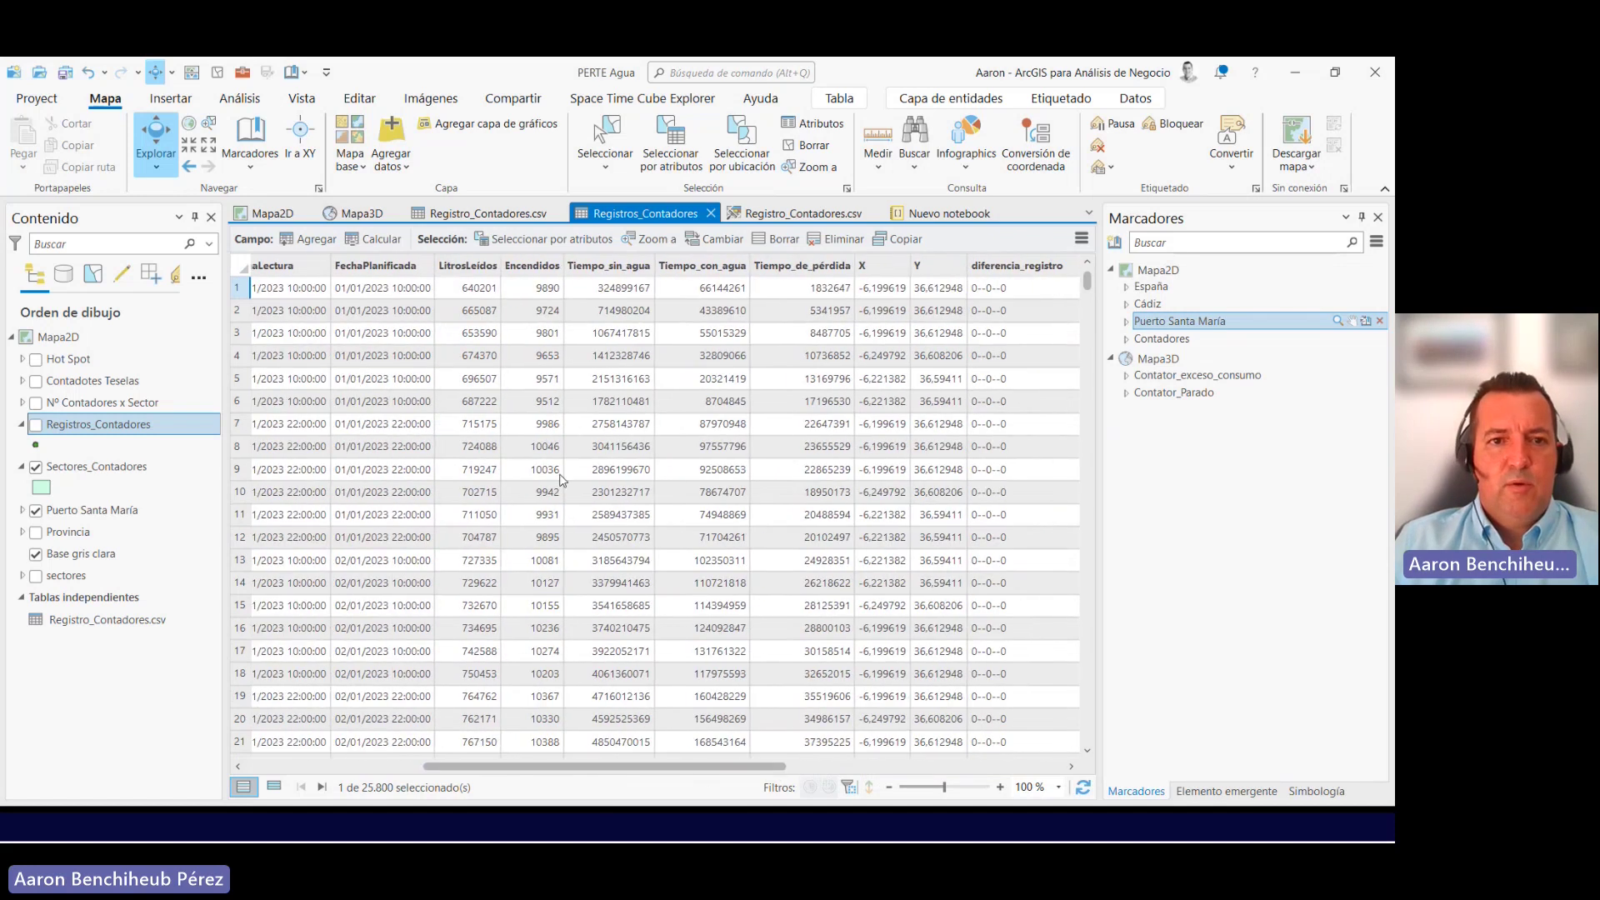
{"action": "left_click", "coordinate": [480, 290]}
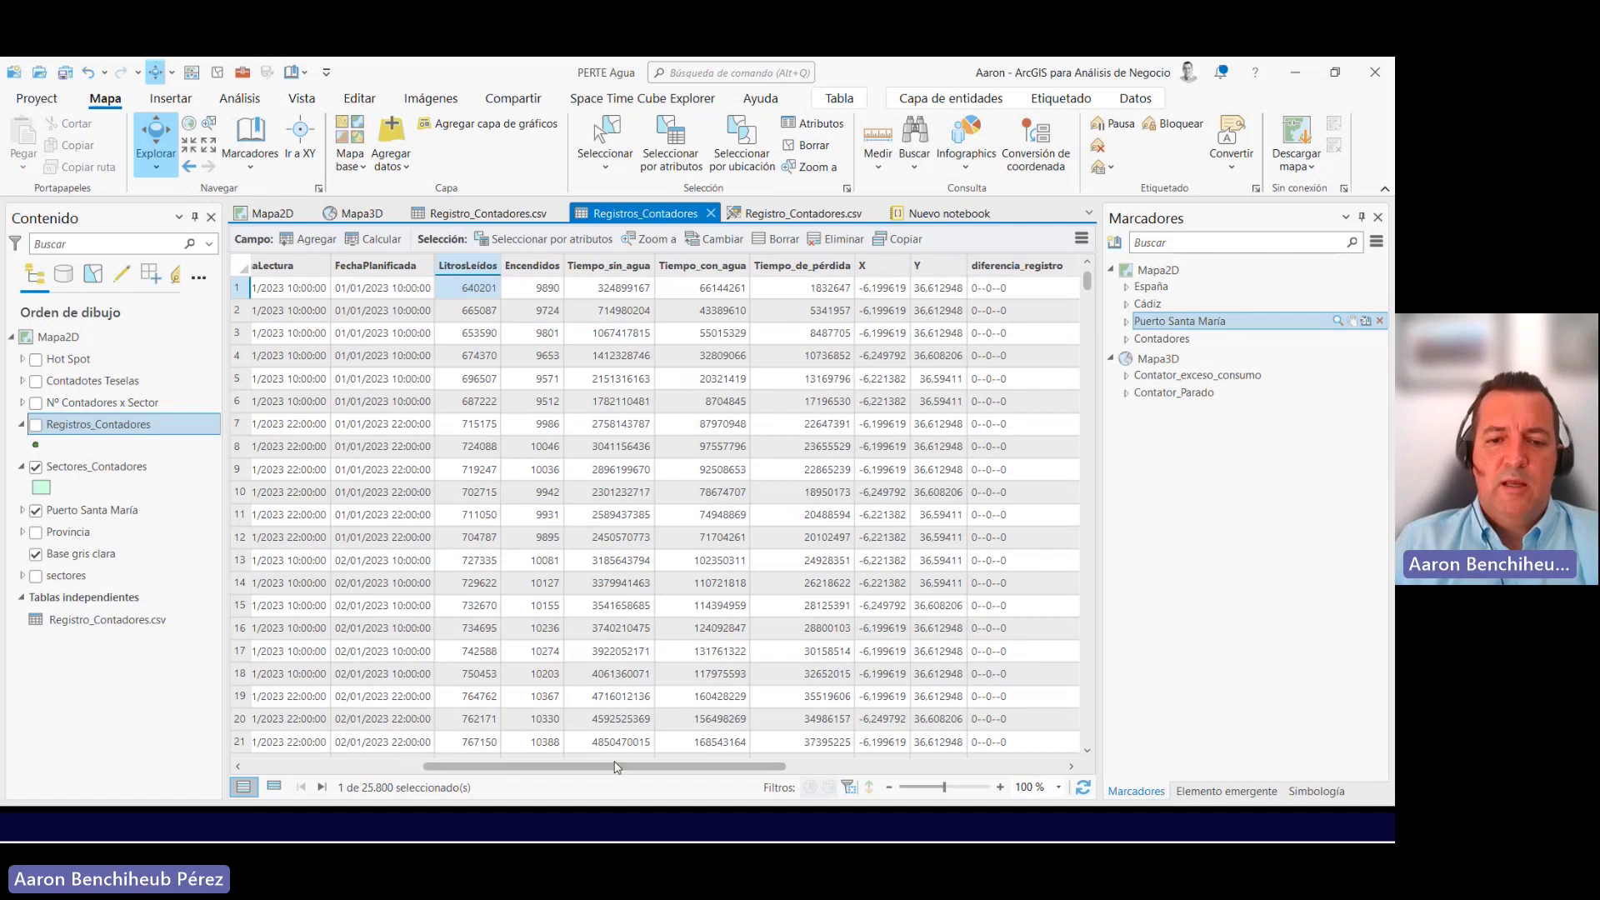
{"action": "left_click_drag", "start_coordinate": [613, 766], "coordinate": [948, 792]}
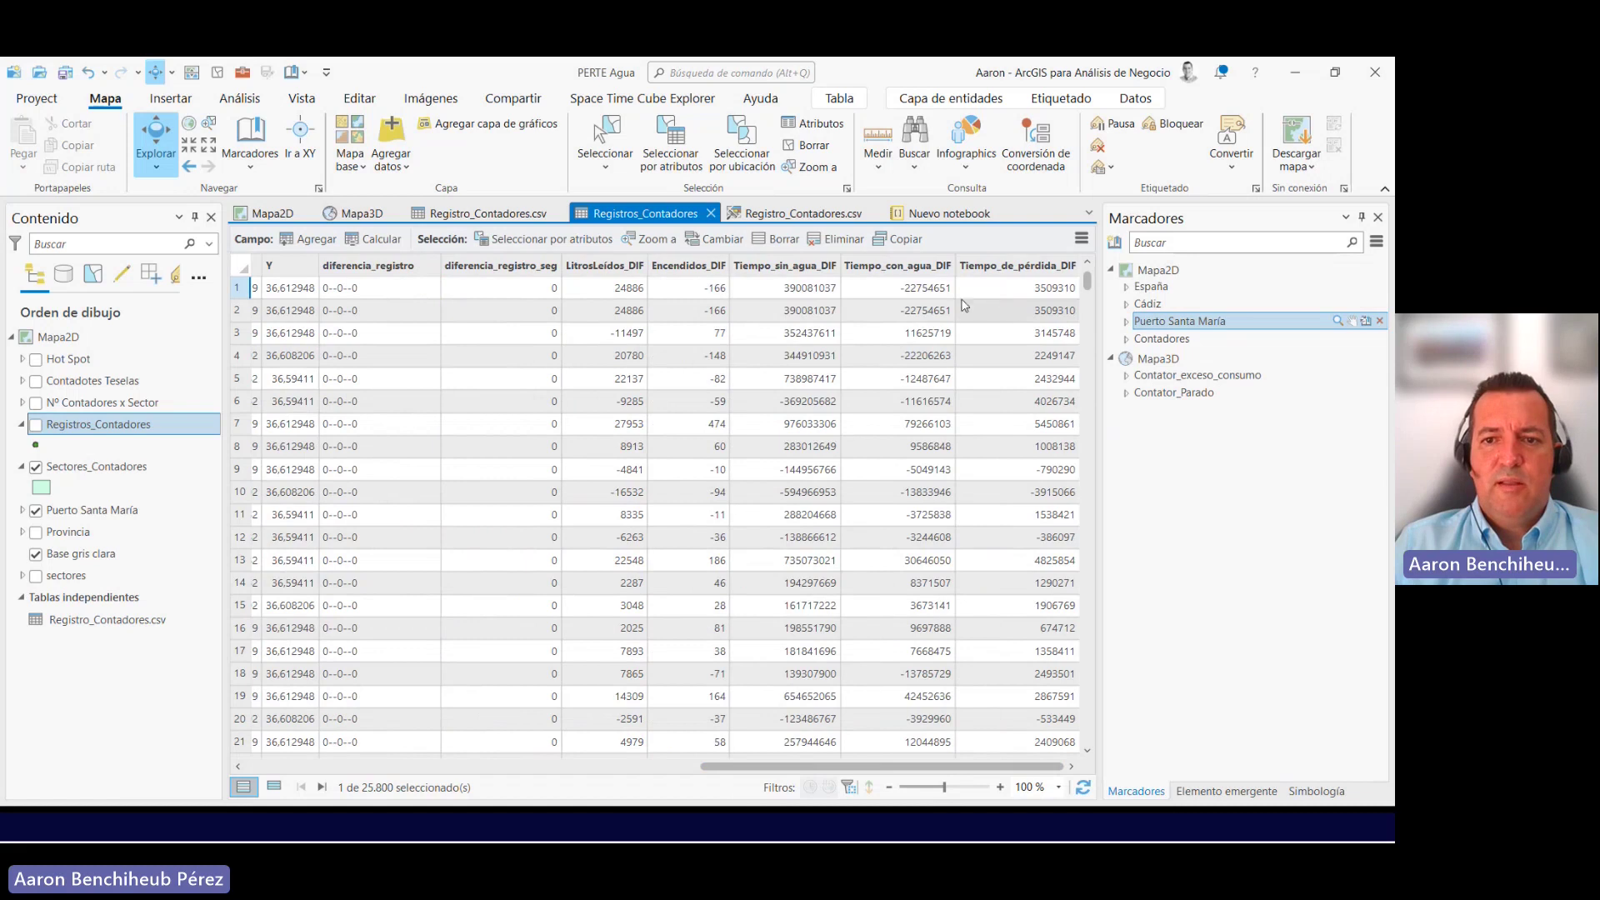
{"action": "left_click", "coordinate": [613, 290]}
{"action": "left_click", "coordinate": [687, 290]}
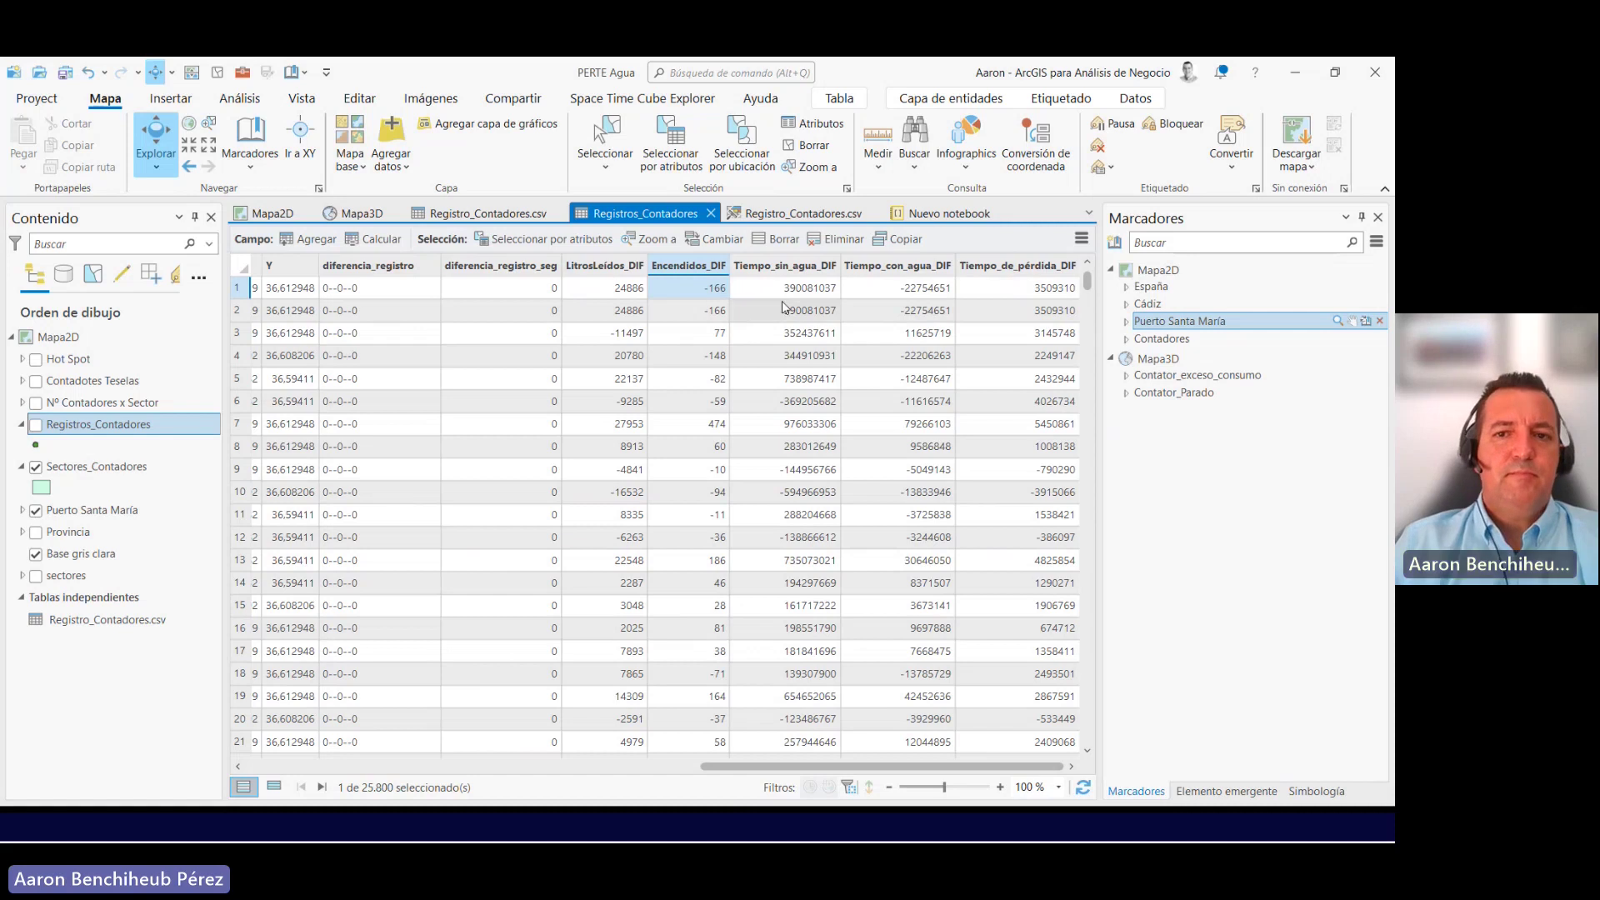
Step: Close the two attribute tables, the data engineering view and the notebook to return to the Mapa2D view
{"action": "left_click", "coordinate": [710, 214]}
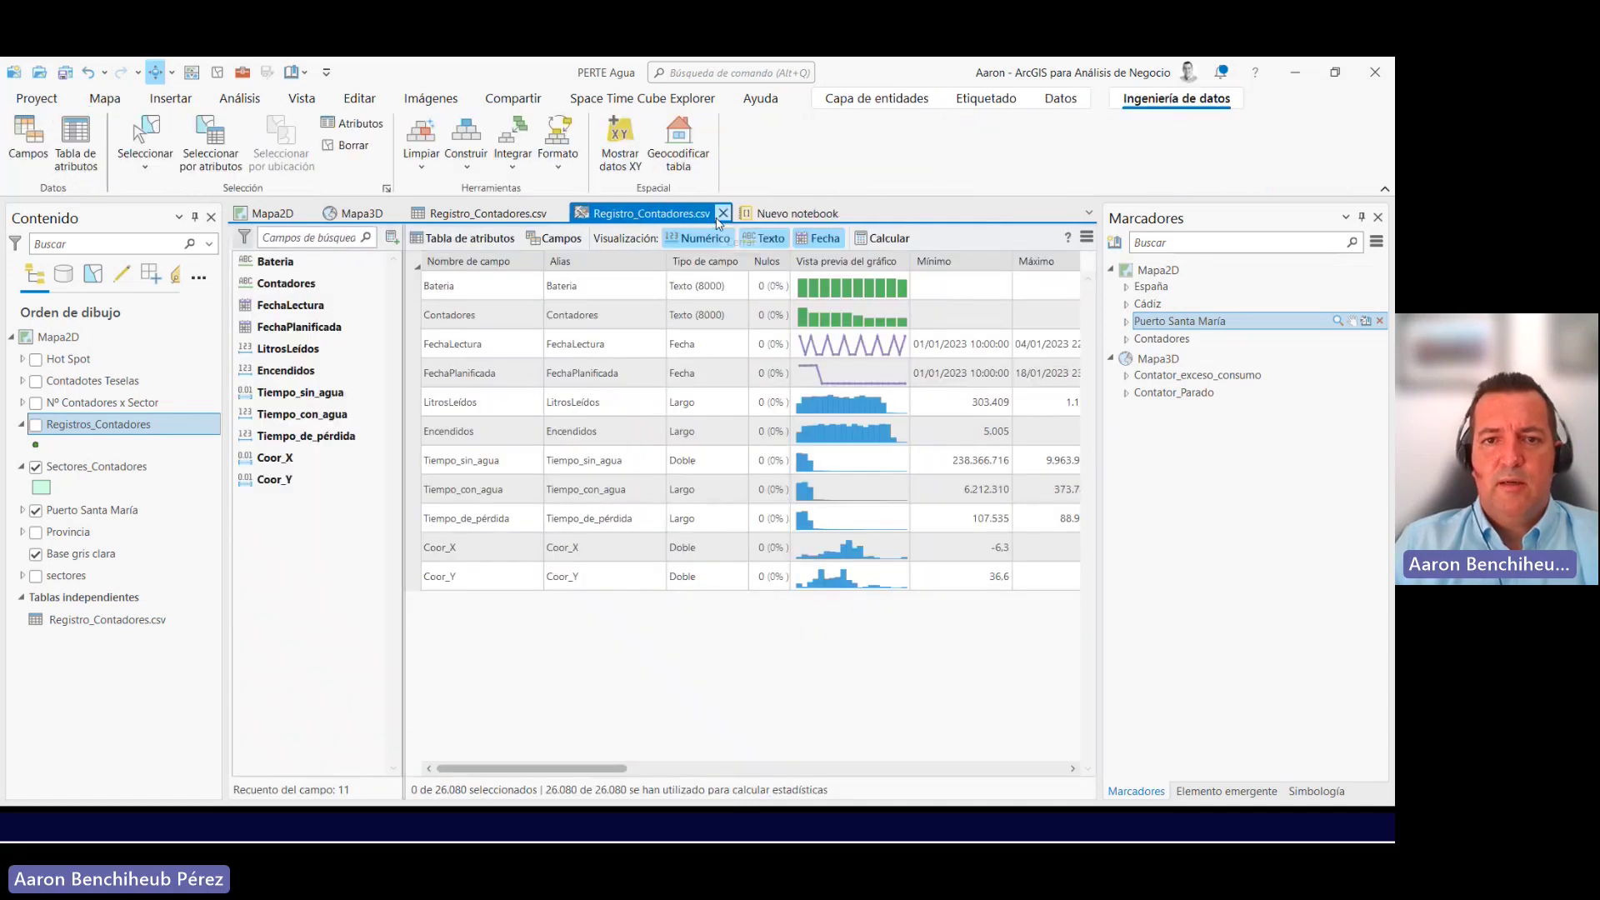
{"action": "left_click", "coordinate": [719, 215]}
{"action": "left_click", "coordinate": [688, 213]}
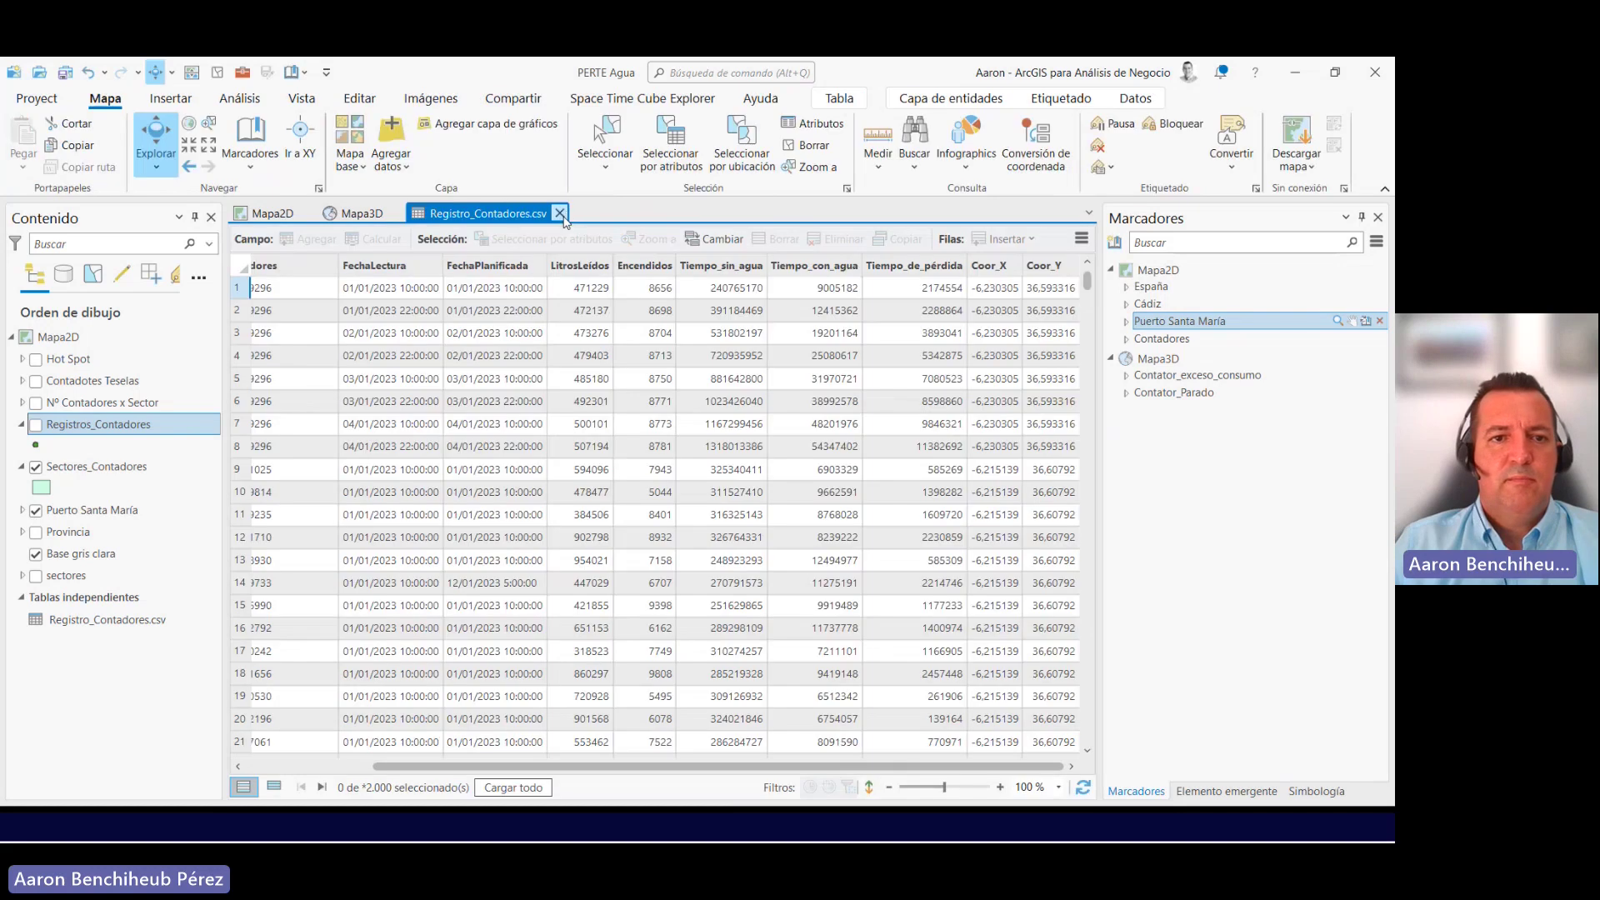
{"action": "left_click", "coordinate": [560, 214]}
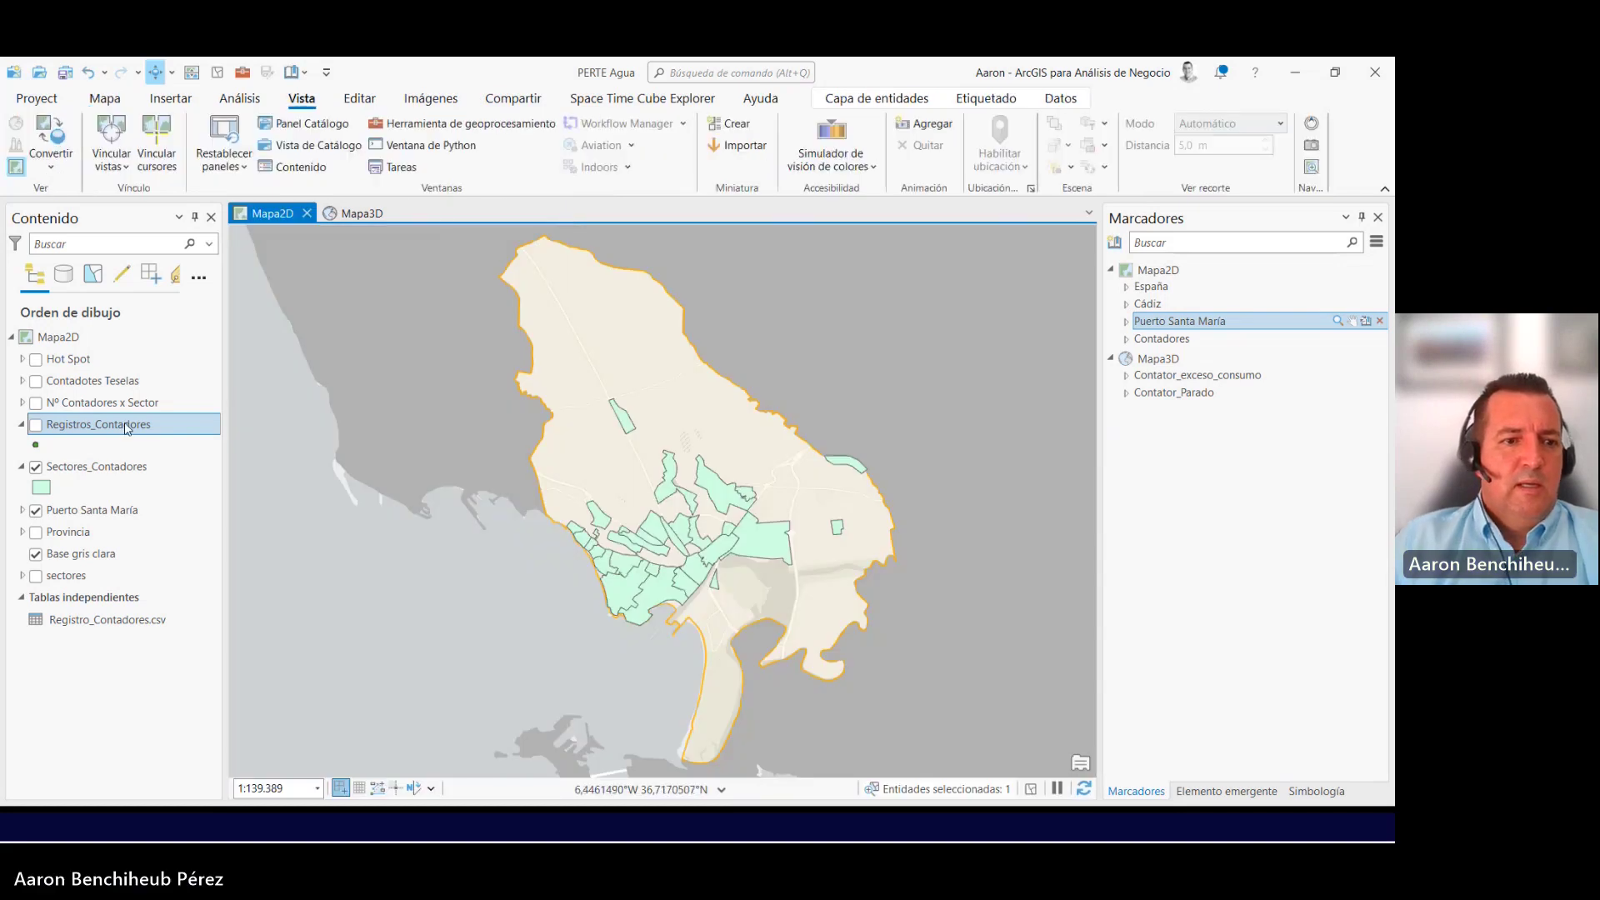
Step: Display the Registros_Contadores points over the Puerto Santa María sectors and clear the feature selection
{"action": "left_click", "coordinate": [37, 426]}
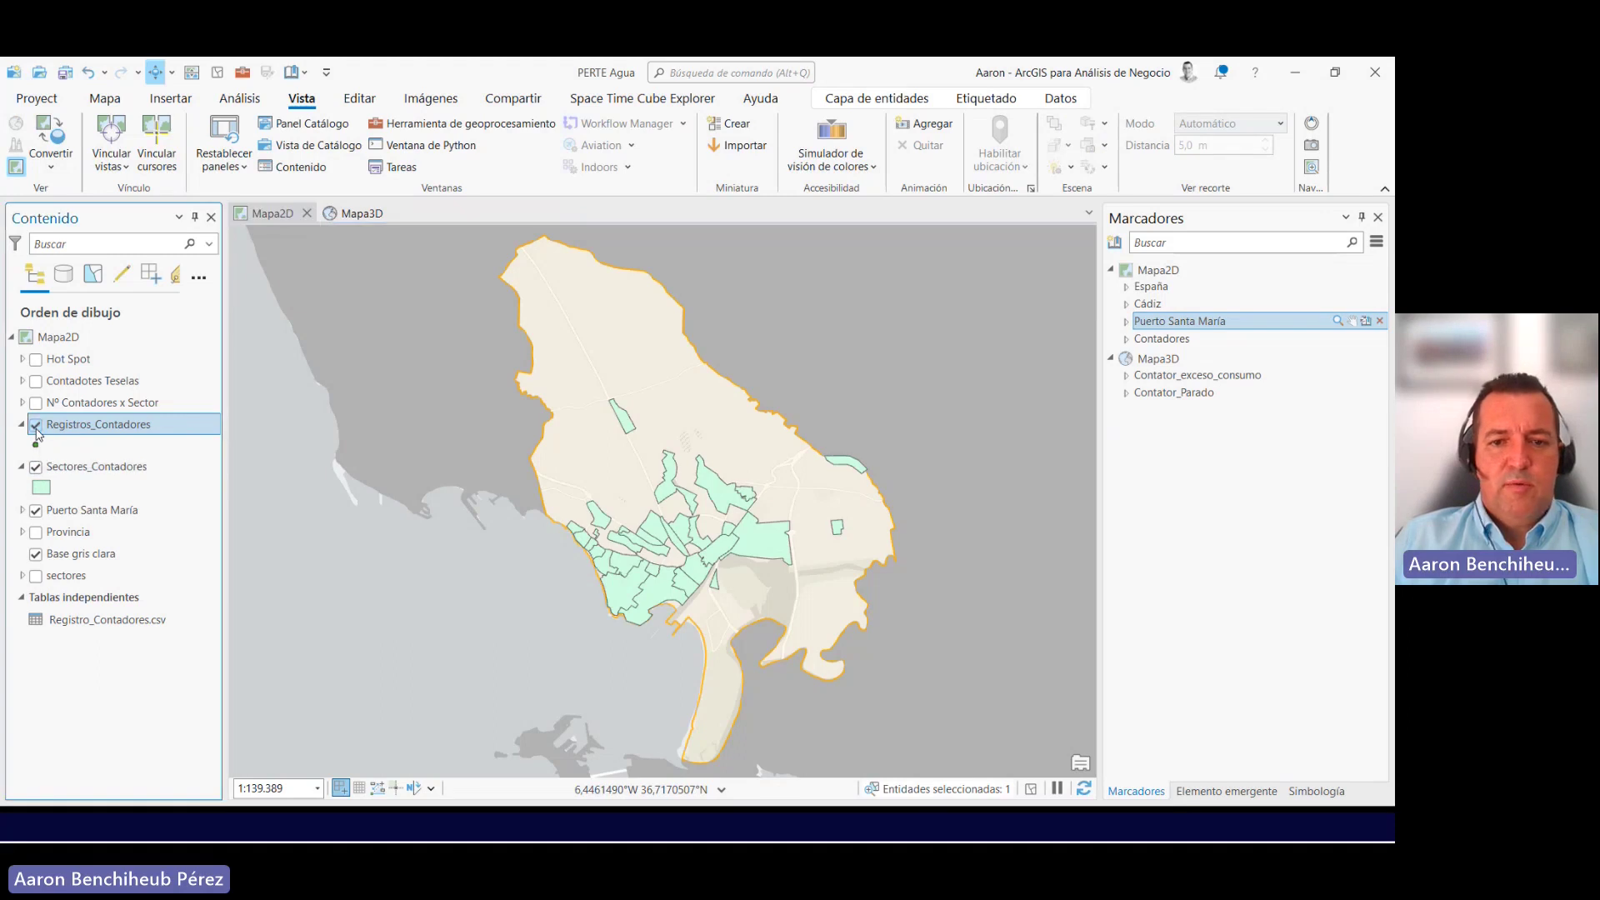
{"action": "scroll", "coordinate": [690, 546], "scroll_direction": "up", "scroll_amount": 3}
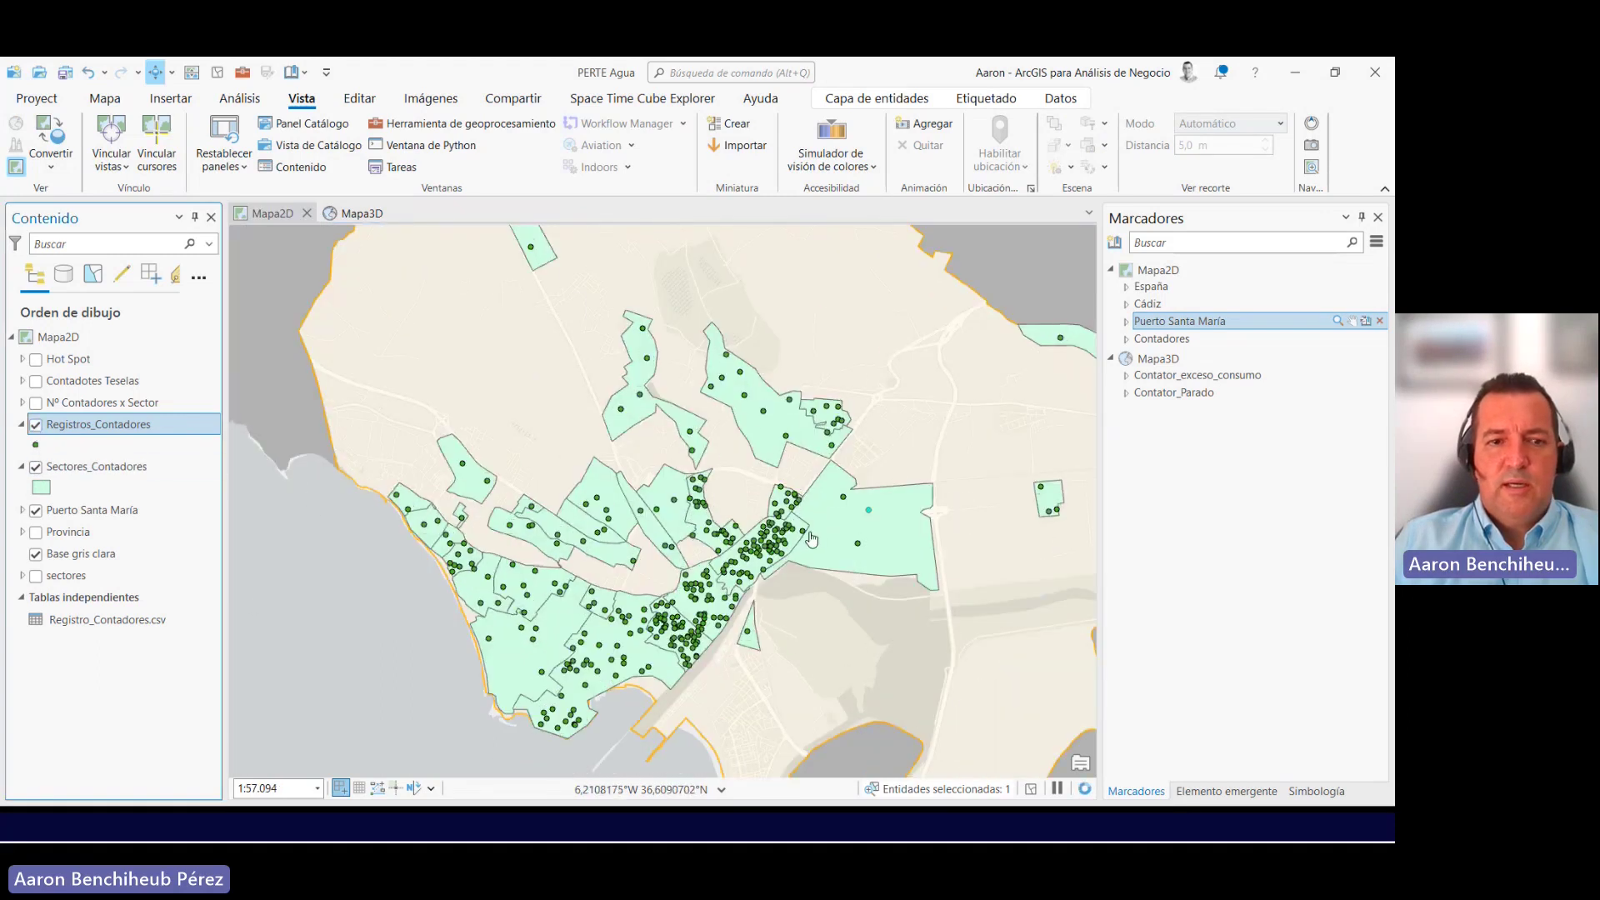
{"action": "left_click", "coordinate": [217, 71]}
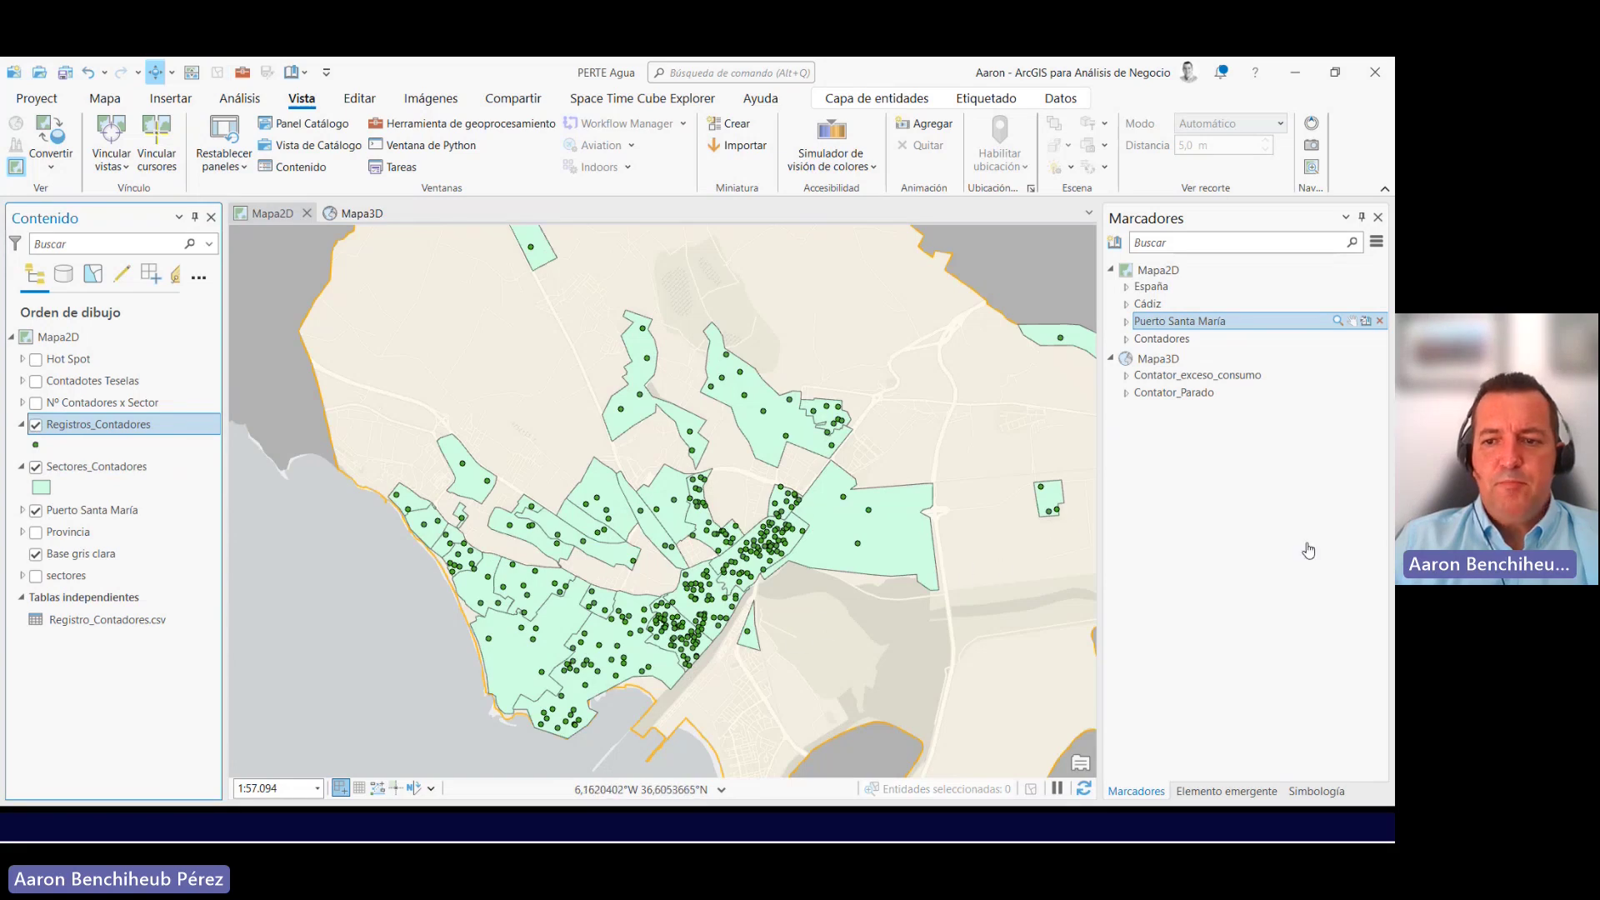
Step: Replace the Registros_Contadores points with the Nº Contadores x Sector layer and view the meter counts across the Puerto Santa María sectors
{"action": "left_click", "coordinate": [1278, 553]}
{"action": "scroll", "coordinate": [675, 554], "scroll_direction": "up", "scroll_amount": 2}
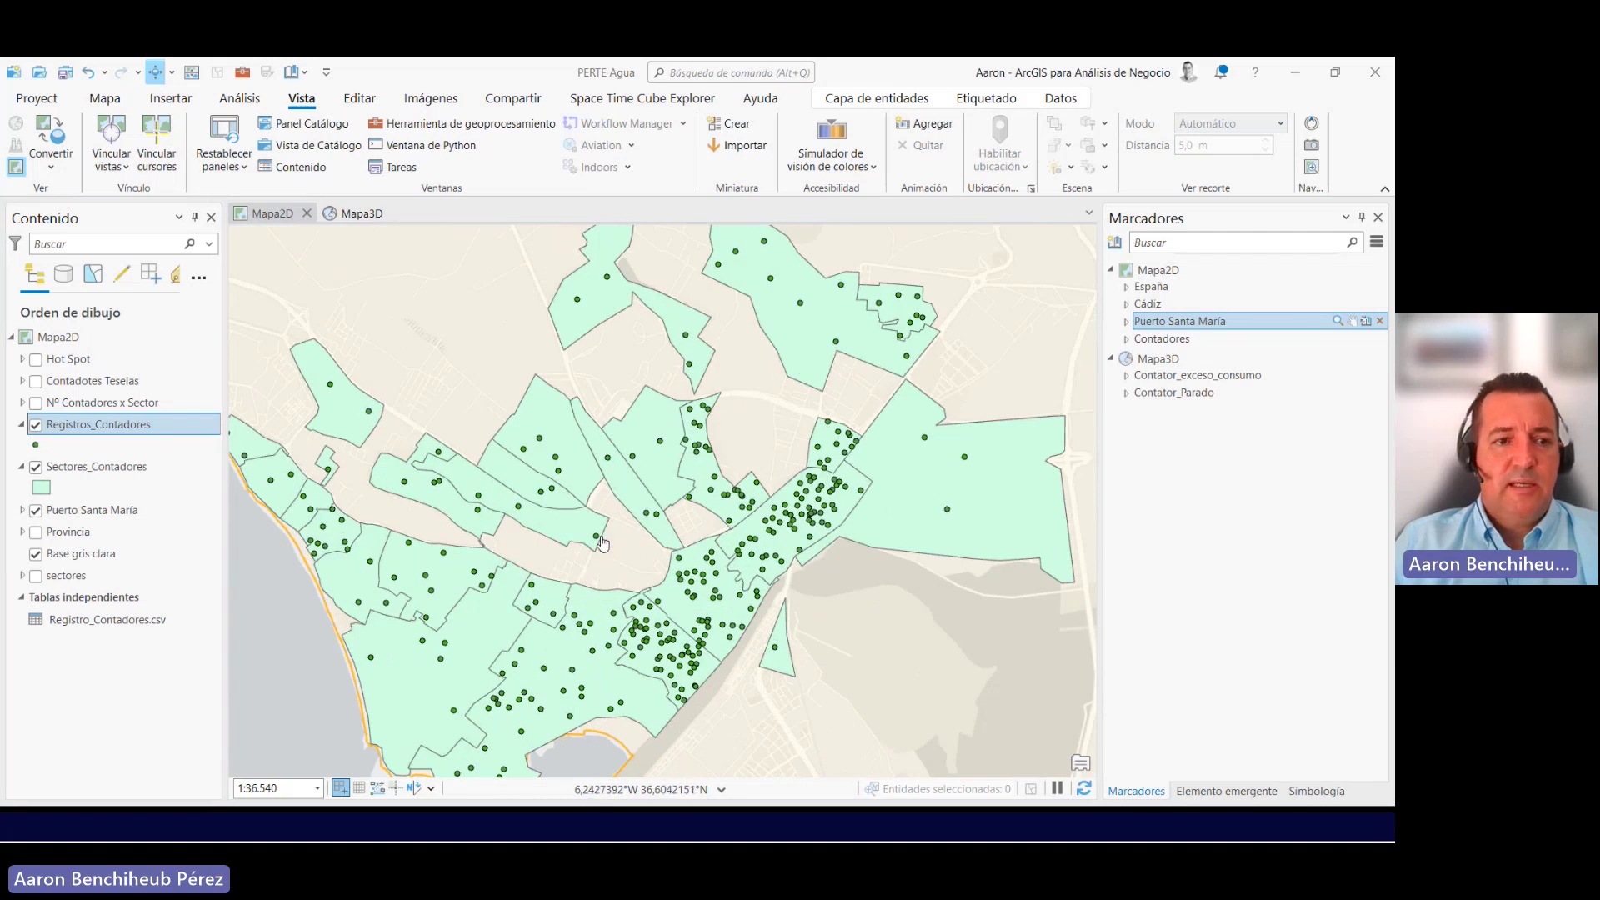
{"action": "left_click", "coordinate": [35, 424]}
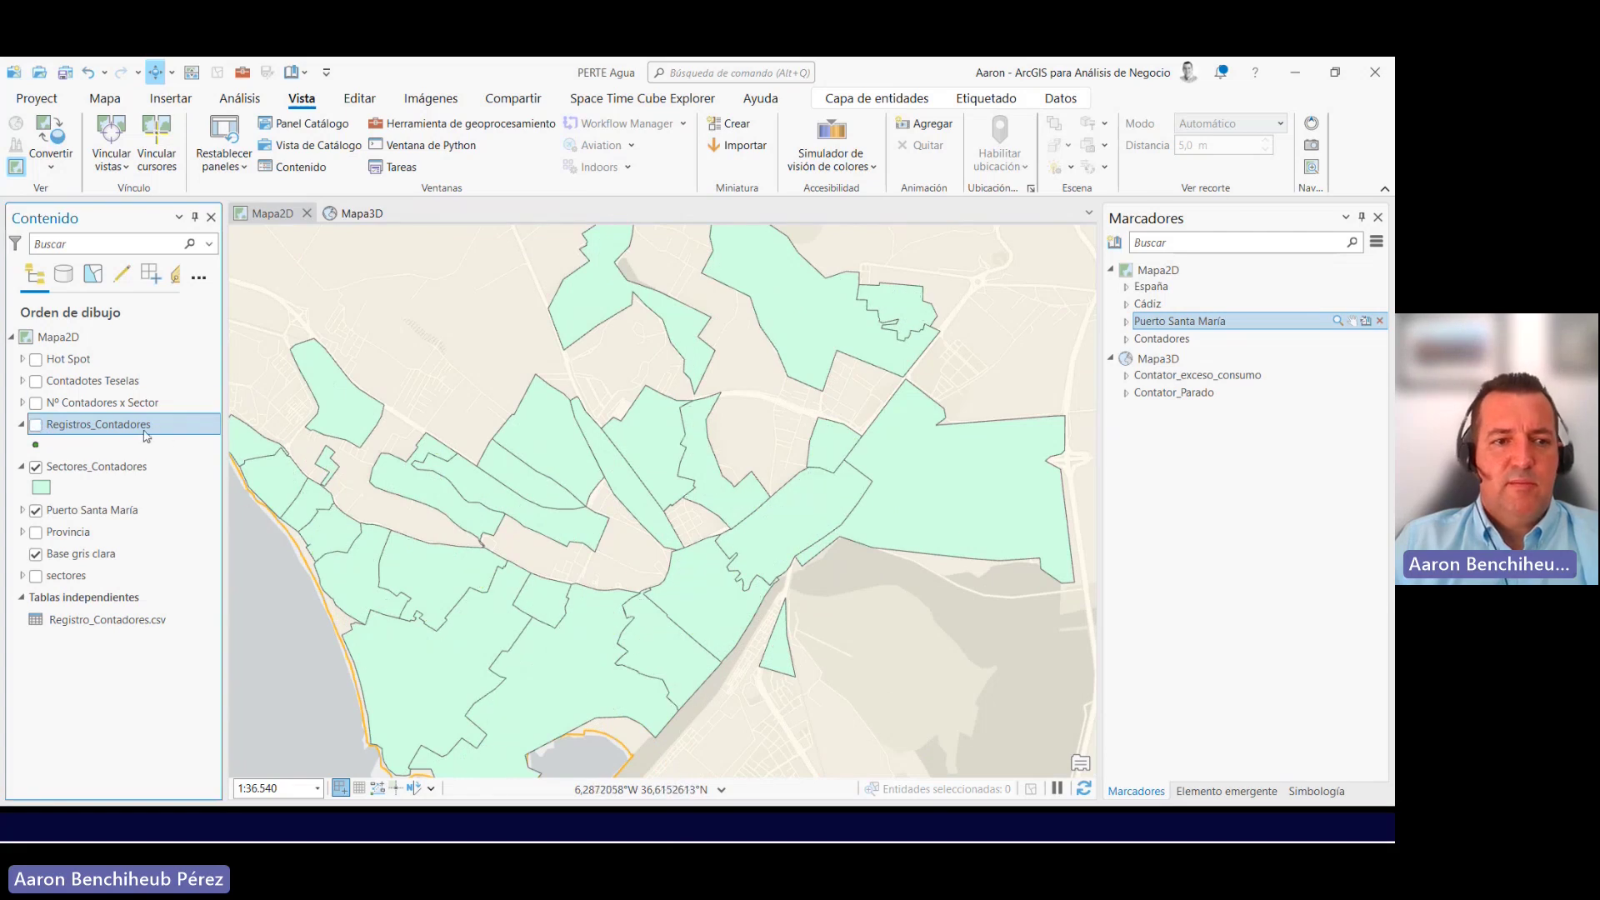
{"action": "left_click", "coordinate": [35, 402]}
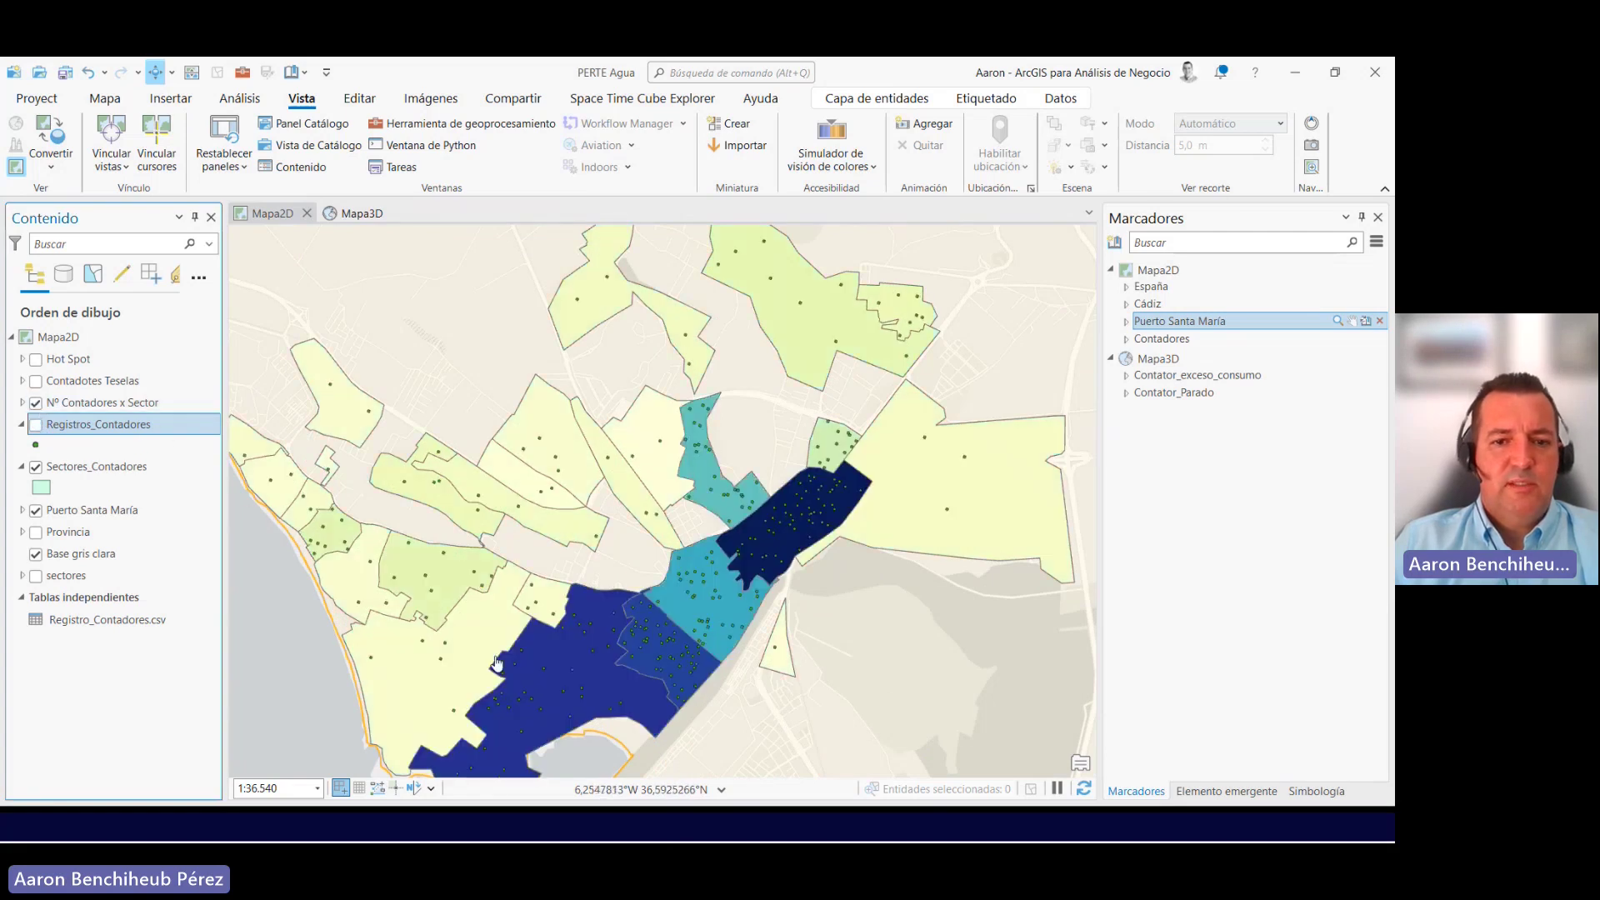
{"action": "mouse_move", "coordinate": [516, 663]}
{"action": "left_mouse_down"}
{"action": "mouse_move", "coordinate": [541, 563]}
{"action": "mouse_move", "coordinate": [489, 609]}
{"action": "left_mouse_up"}
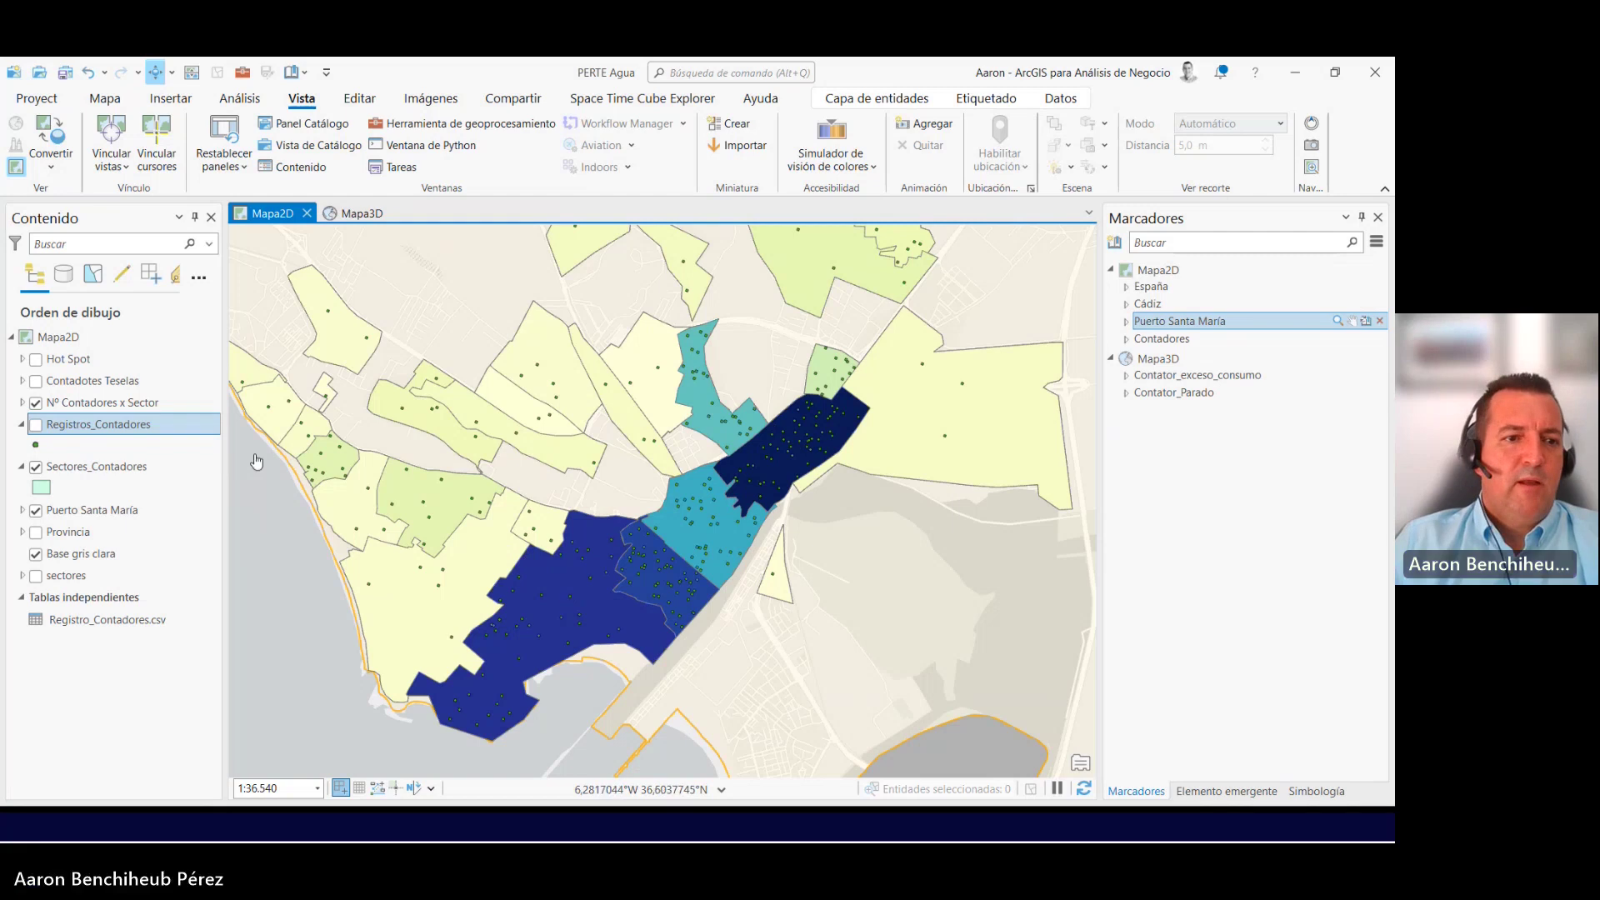
Step: Hide the Nº Contadores x Sector and Sectores_Contadores layers, display Contadotes Teselas, and inspect its hexagons around the densest meter areas
{"action": "left_click", "coordinate": [35, 404]}
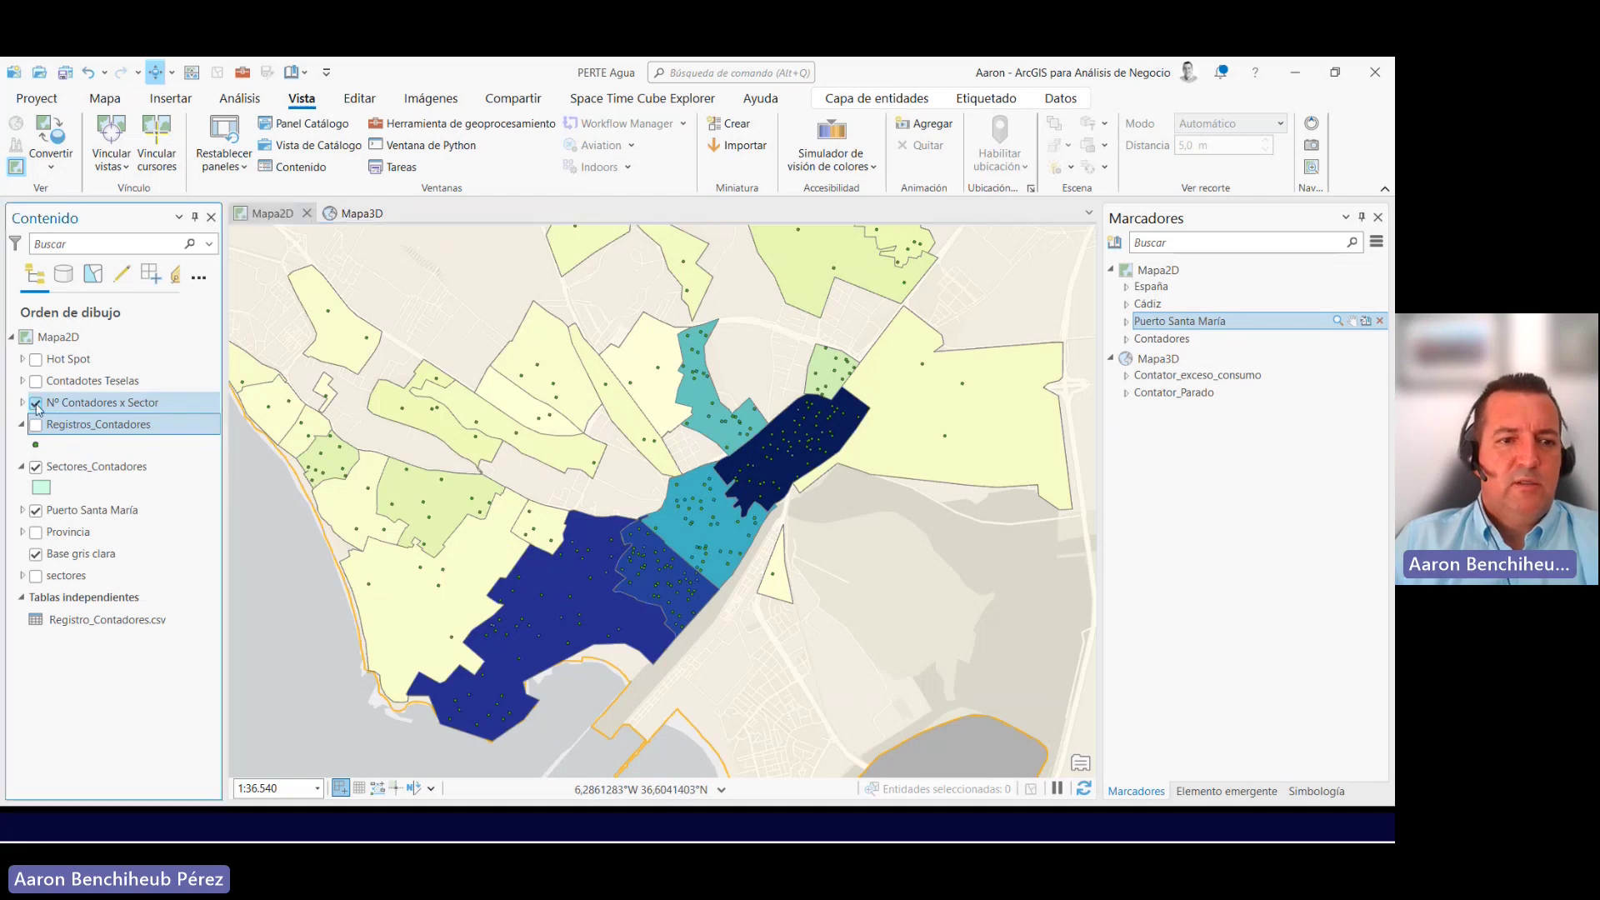
{"action": "left_click", "coordinate": [36, 468]}
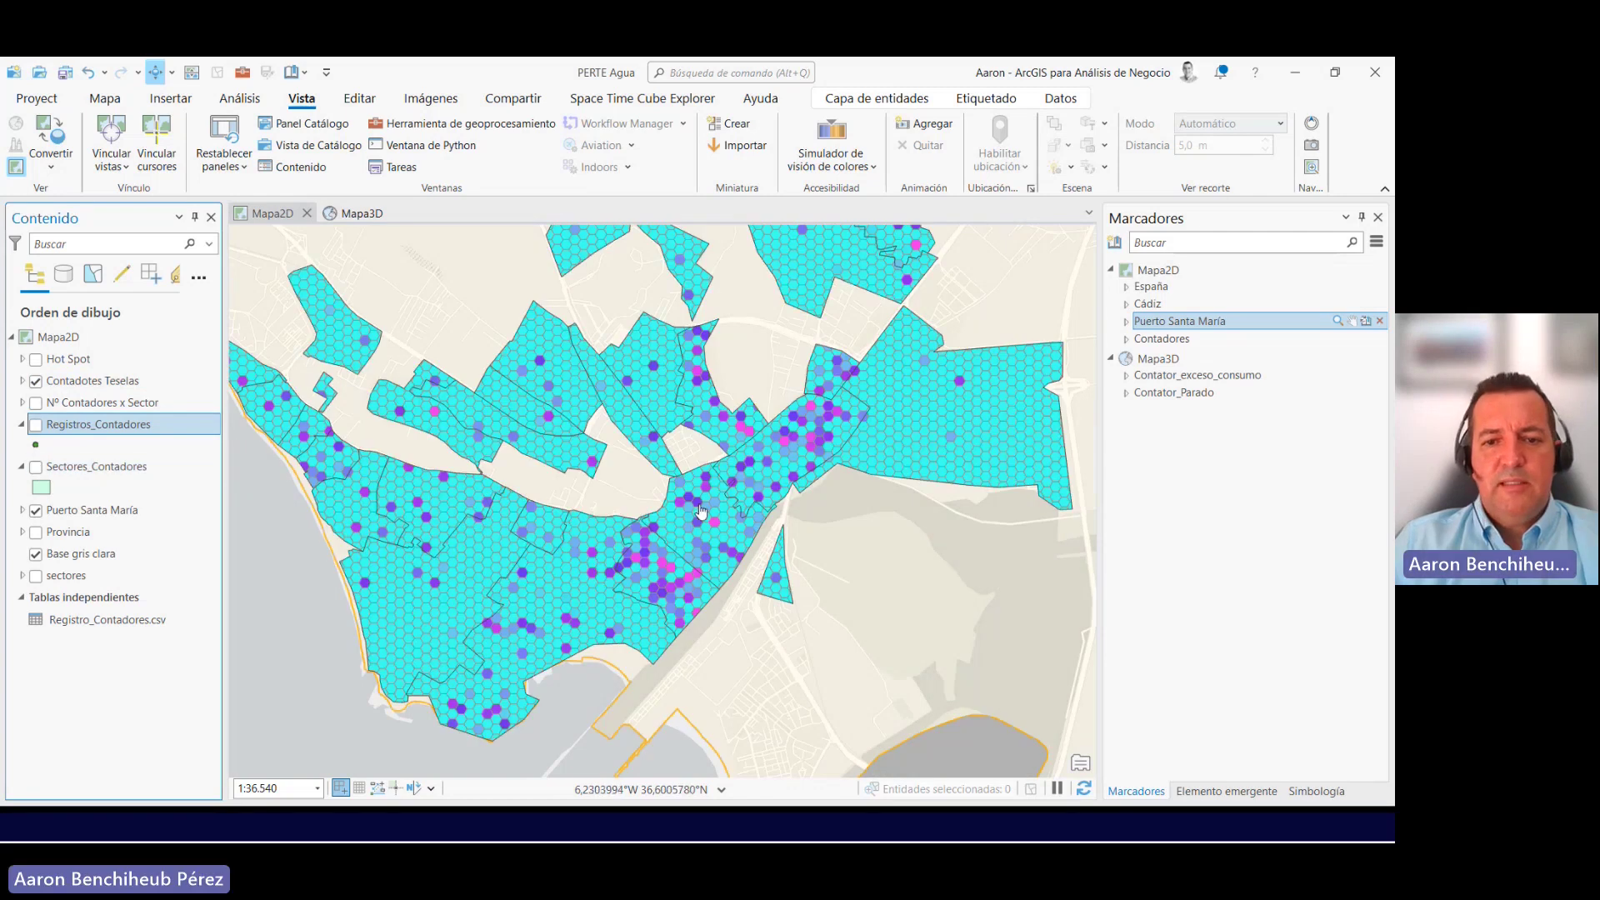
{"action": "scroll", "coordinate": [797, 476], "scroll_direction": "up", "scroll_amount": 2}
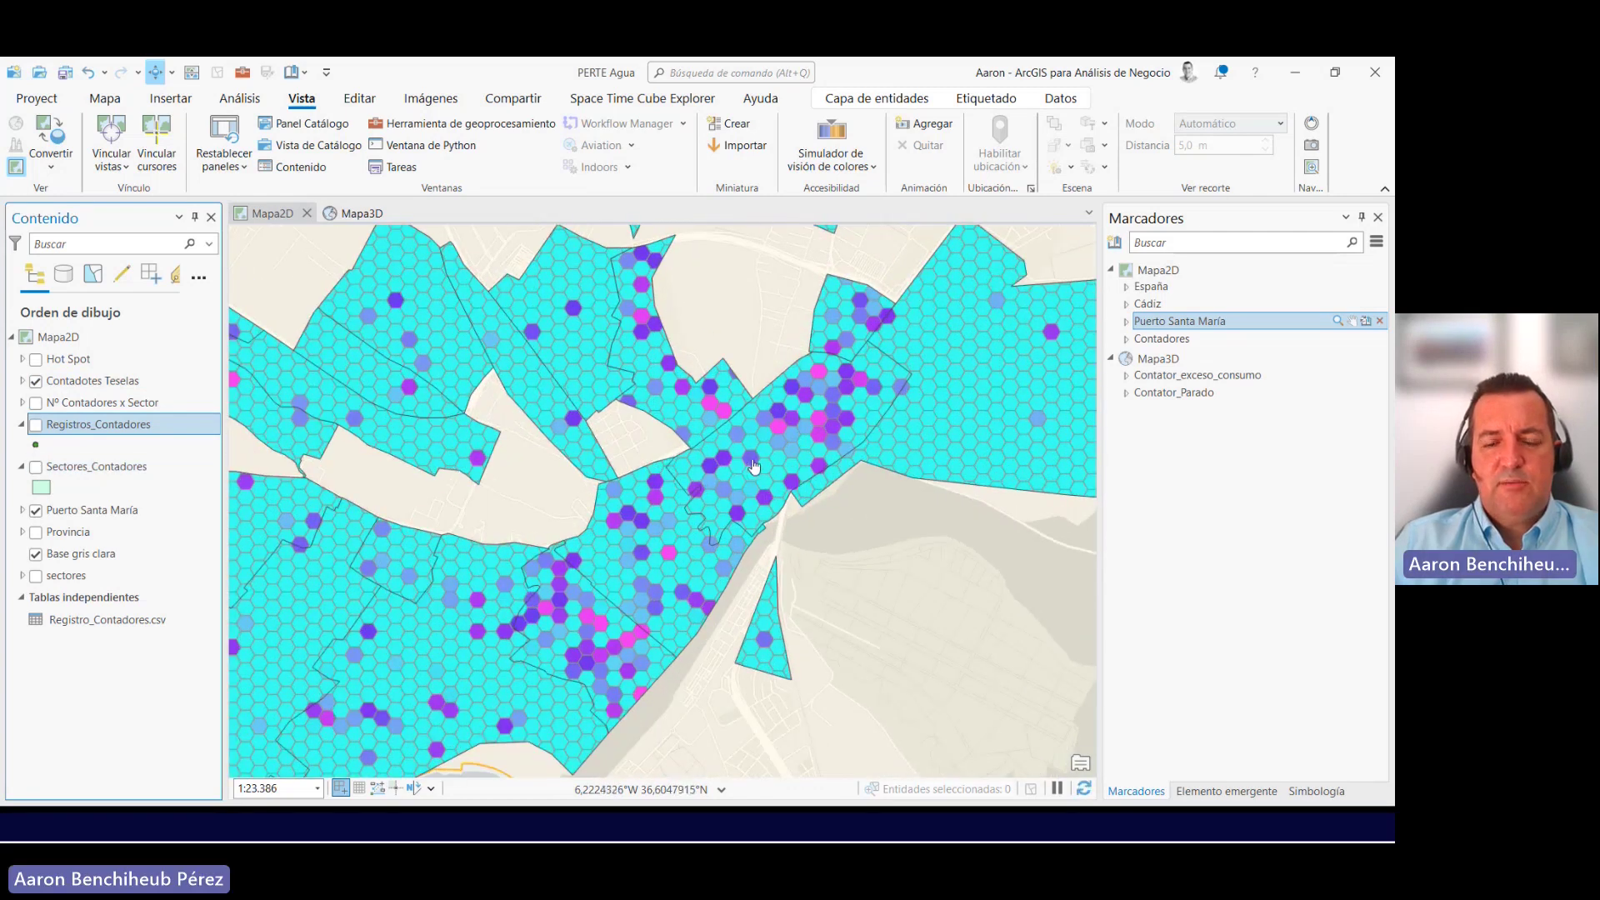
{"action": "scroll", "coordinate": [717, 469], "scroll_direction": "up", "scroll_amount": 3}
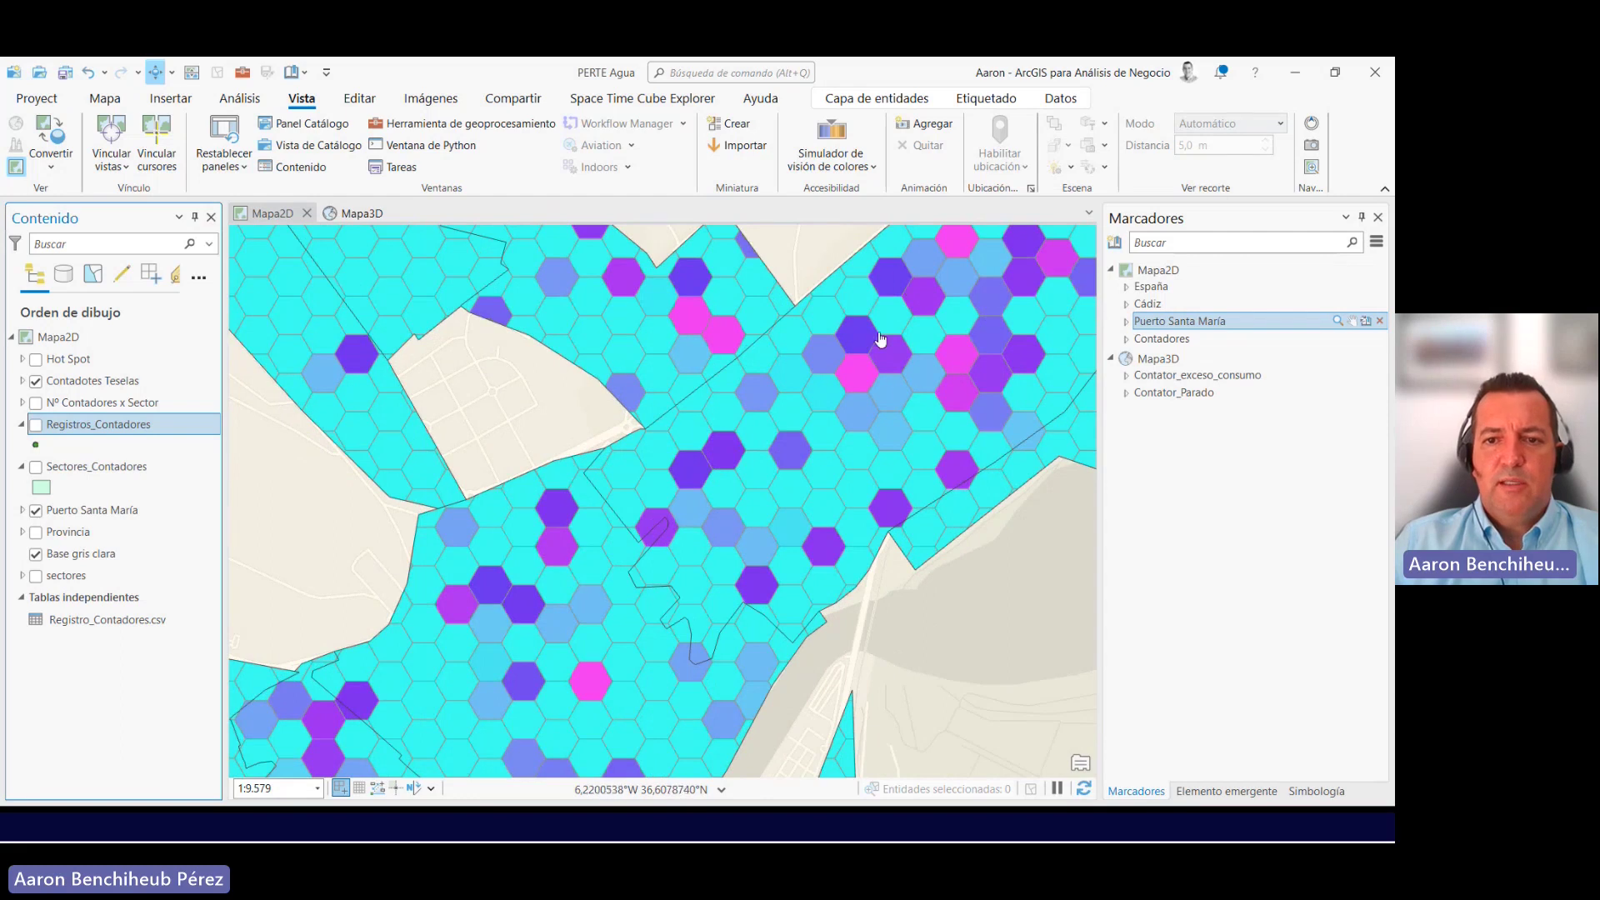
{"action": "scroll", "coordinate": [927, 342], "scroll_direction": "down", "scroll_amount": 2}
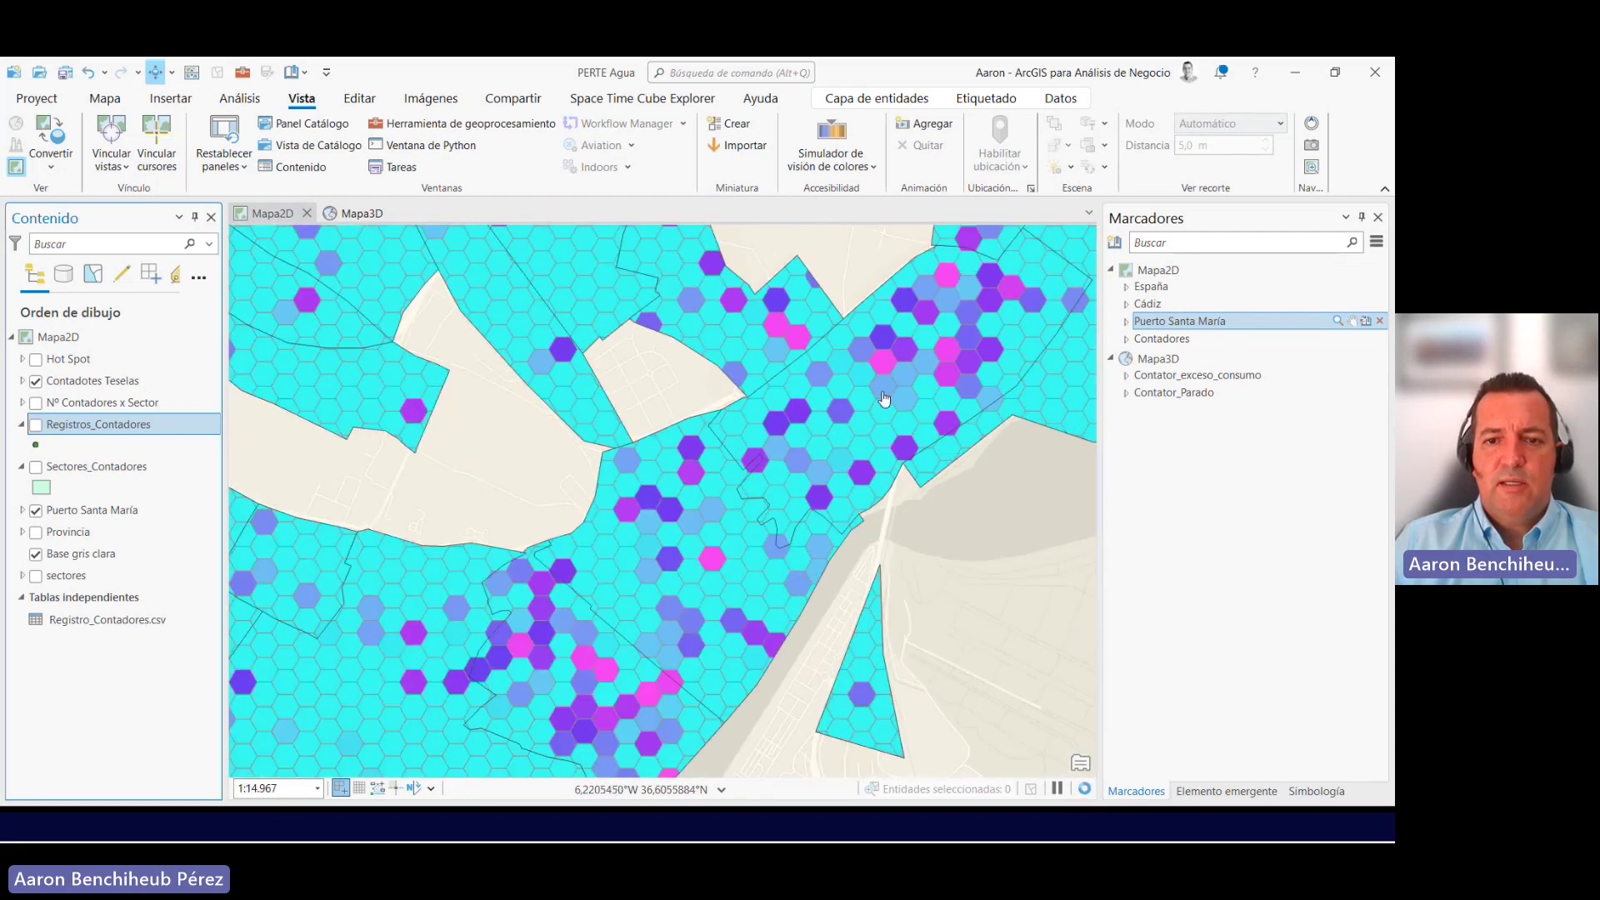